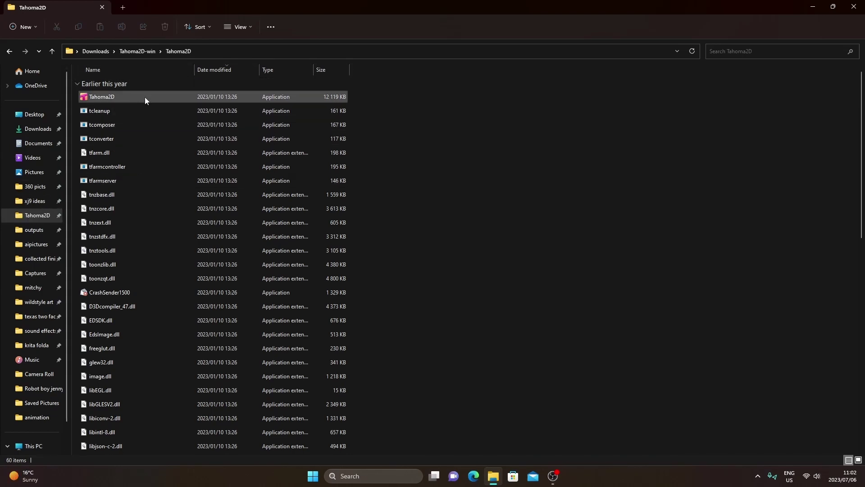
Launch Tahoma2D and create a new project named 'donky kong'
{"action": "double_click", "coordinate": [129, 98]}
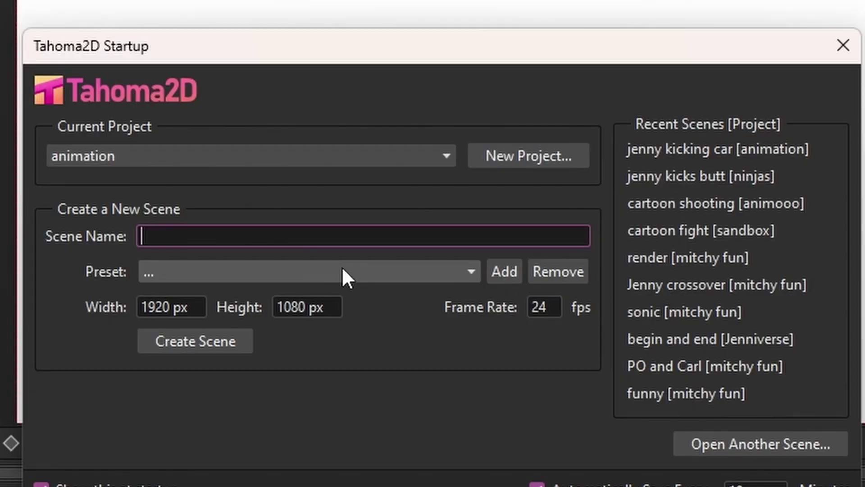
{"action": "left_click", "coordinate": [437, 156]}
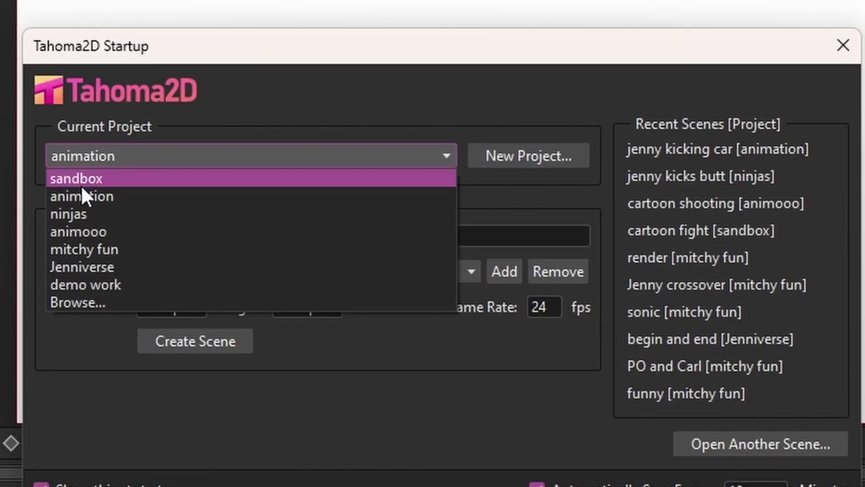
{"action": "left_click", "coordinate": [504, 160]}
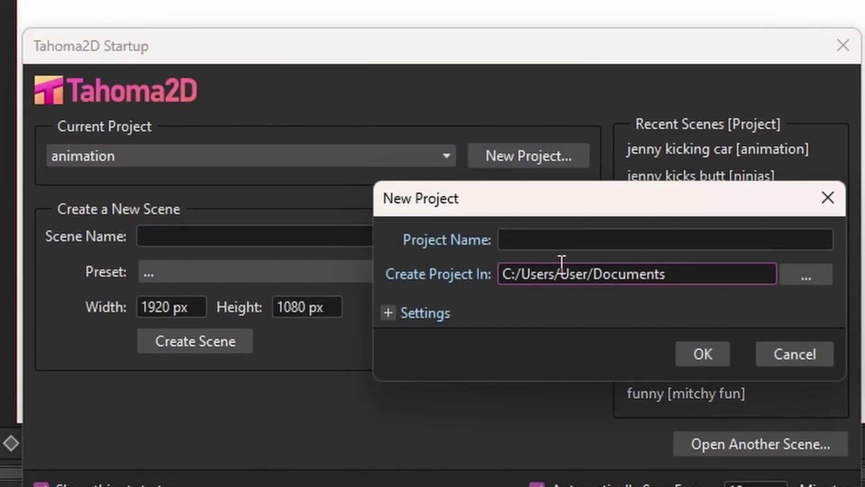
{"action": "left_click", "coordinate": [554, 247]}
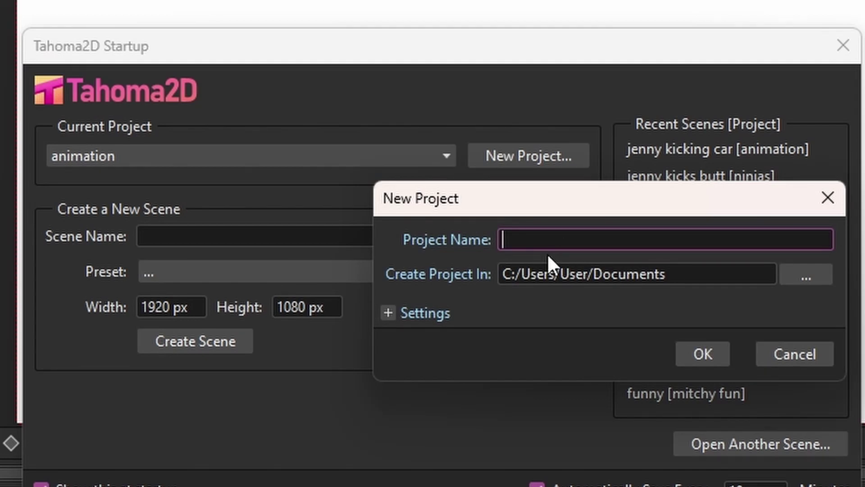
{"action": "type", "text": "donky kong"}
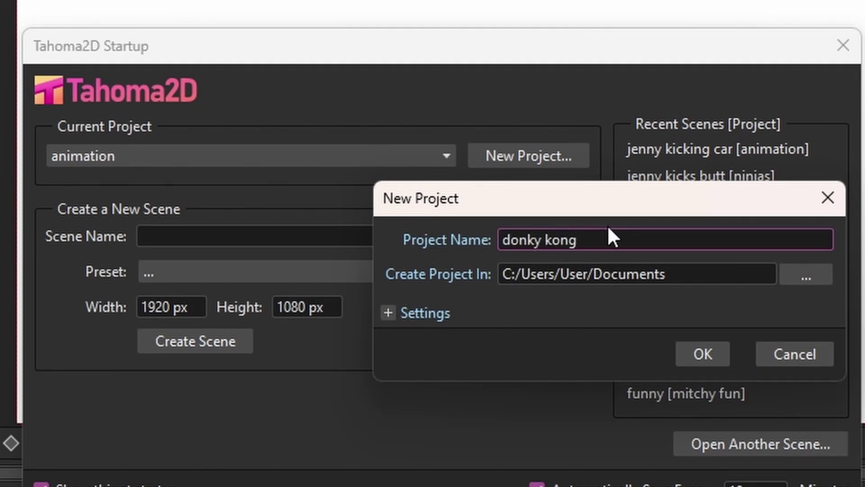
{"action": "left_click", "coordinate": [714, 347]}
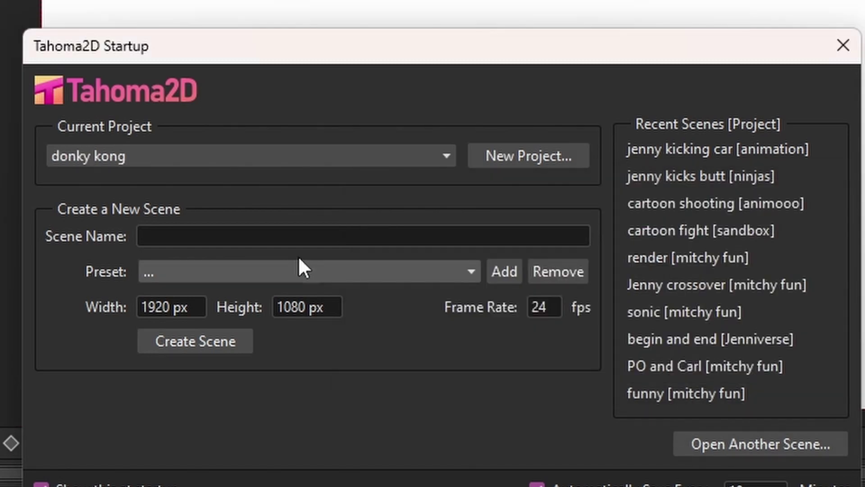
Name the scene 'cartoon killer', choose the HD 1080 preset and set 12 fps
{"action": "left_click", "coordinate": [187, 238]}
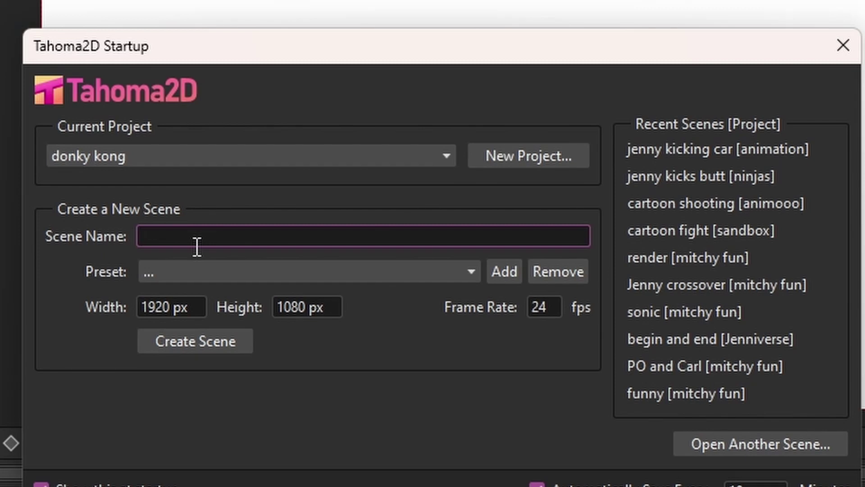
{"action": "type", "text": "cartoon killer"}
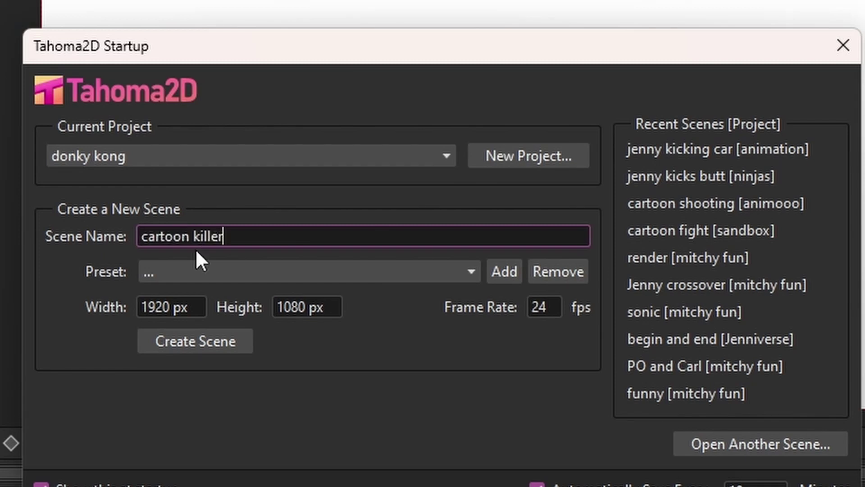
{"action": "left_click", "coordinate": [468, 271]}
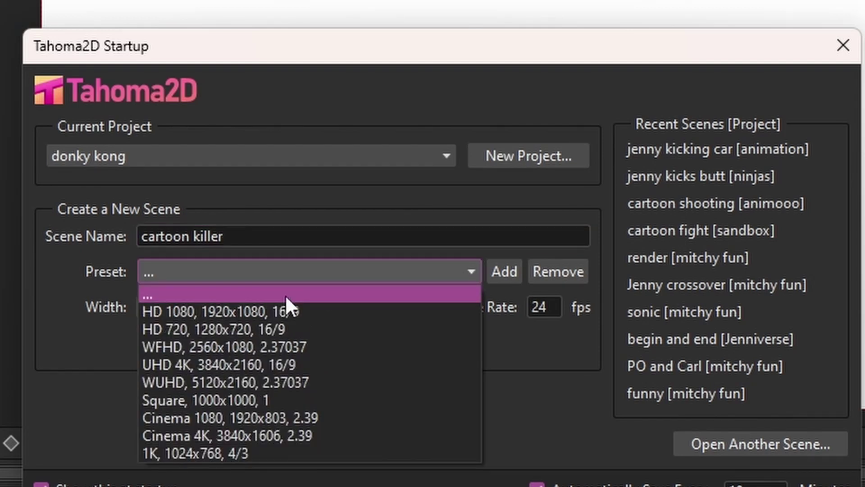
{"action": "left_click", "coordinate": [265, 308]}
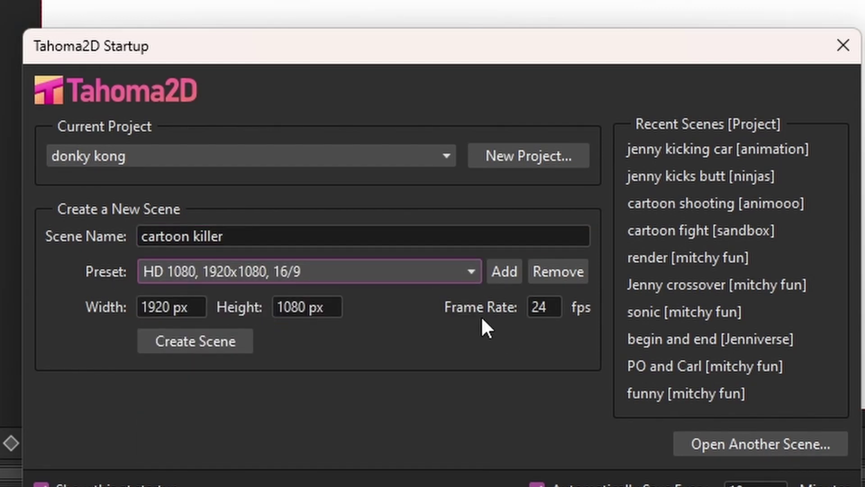
{"action": "double_click", "coordinate": [548, 307]}
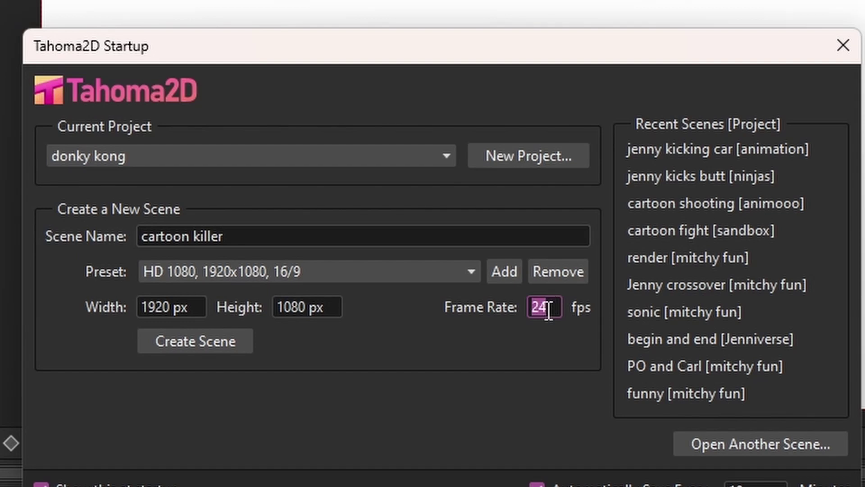
{"action": "type", "text": "12"}
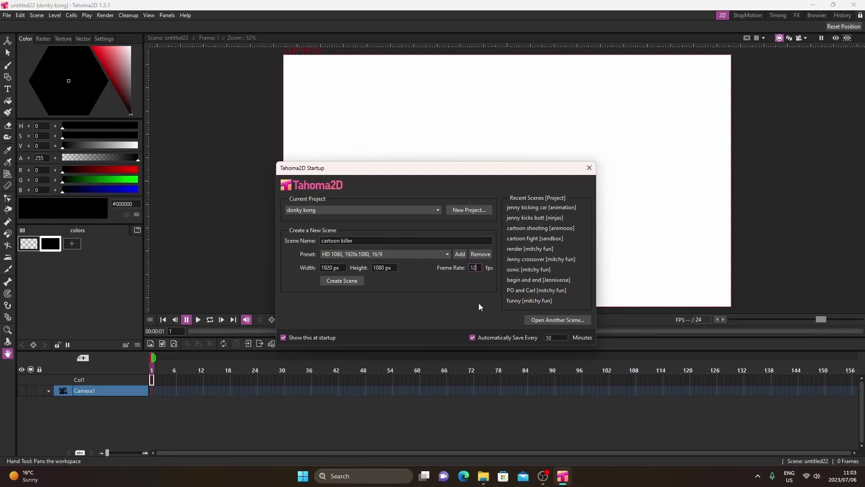
Create the scene, then import Timeline 1 from the Videos folder into its timeline
{"action": "left_click", "coordinate": [353, 282]}
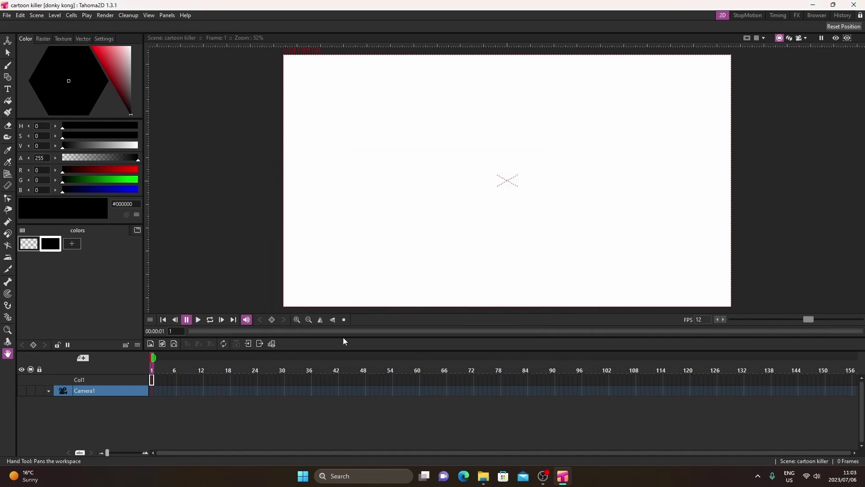
{"action": "left_click", "coordinate": [483, 479]}
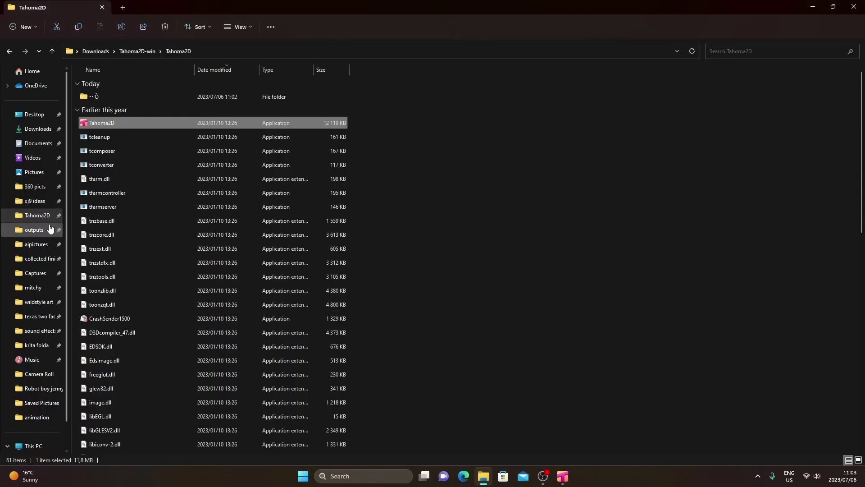
{"action": "left_click", "coordinate": [40, 163]}
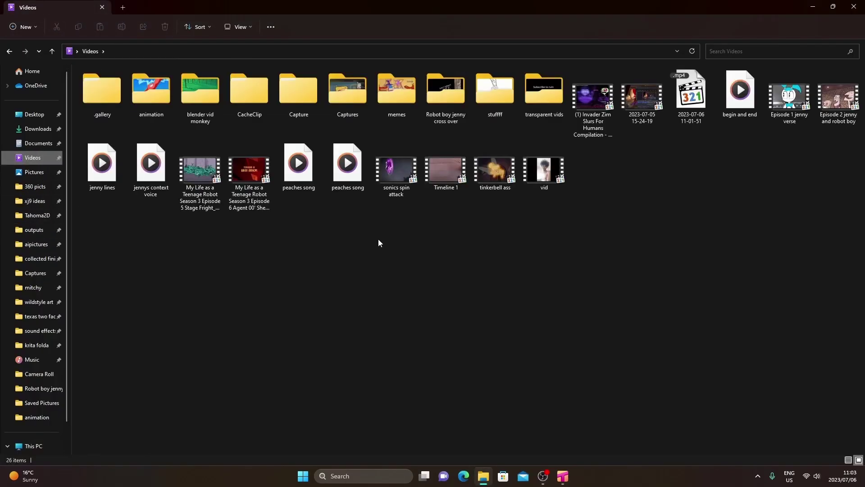
{"action": "key", "text": "super+Down"}
{"action": "left_click_drag", "start_coordinate": [827, 294], "coordinate": [156, 390]}
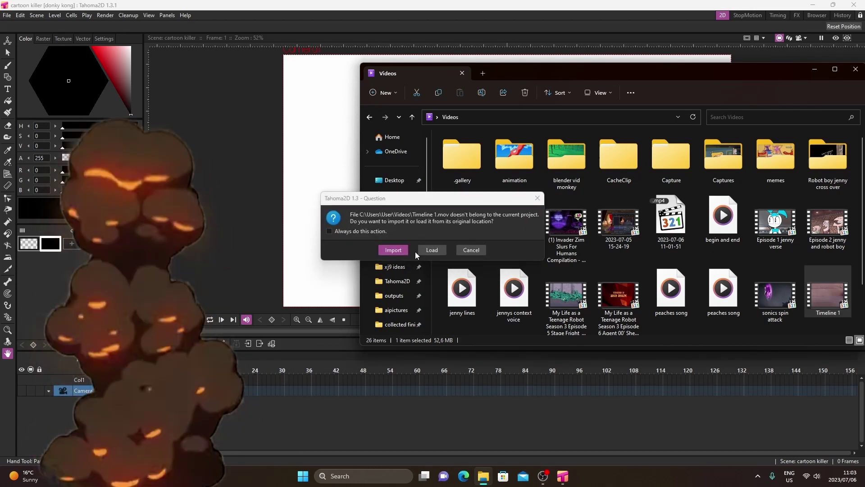
{"action": "left_click", "coordinate": [339, 247]}
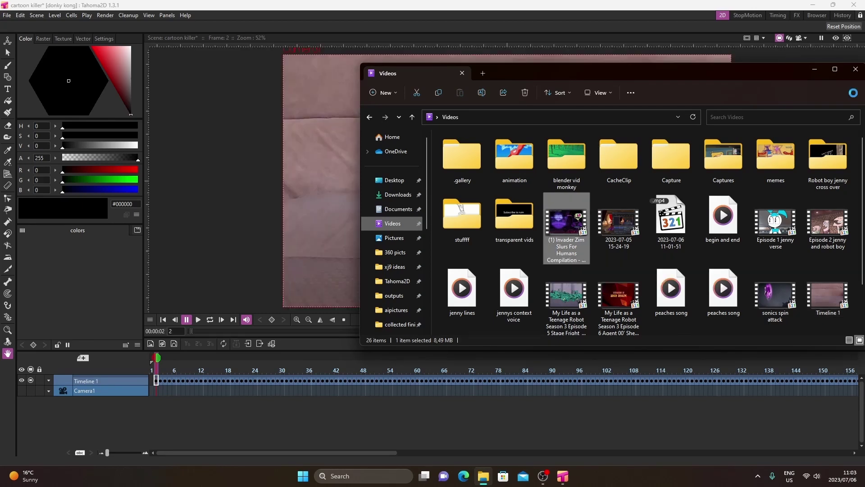
Scrub the Timeline 1 footage around frames 59–68, then select all 435 frames
{"action": "left_click", "coordinate": [503, 397]}
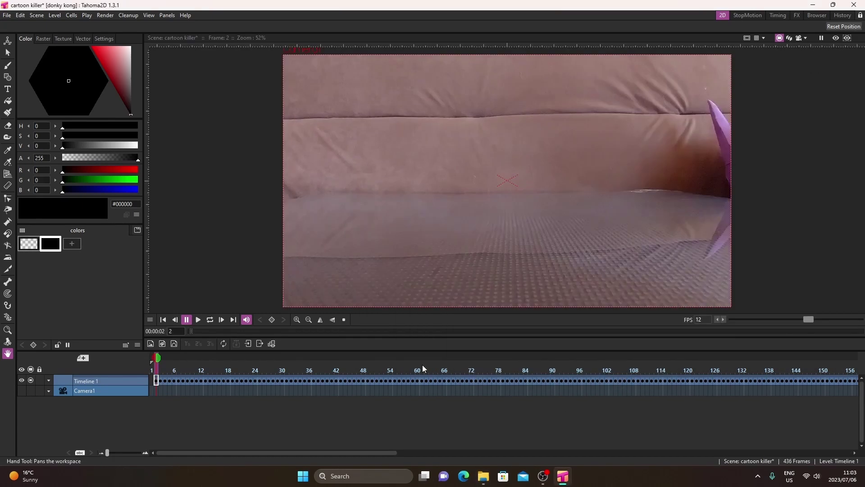
{"action": "left_click", "coordinate": [455, 370]}
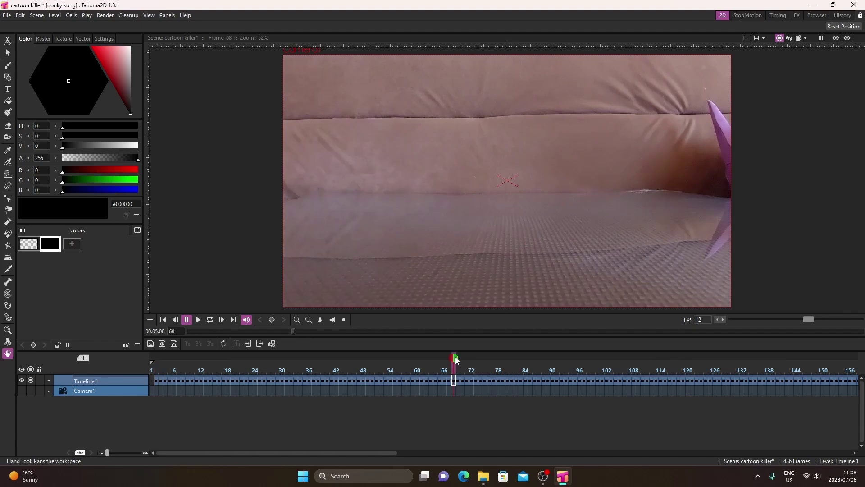
{"action": "scroll", "coordinate": [459, 359], "scroll_direction": "up", "scroll_amount": 2}
{"action": "scroll", "coordinate": [441, 356], "scroll_direction": "down", "scroll_amount": 3}
{"action": "scroll", "coordinate": [452, 358], "scroll_direction": "up", "scroll_amount": 1}
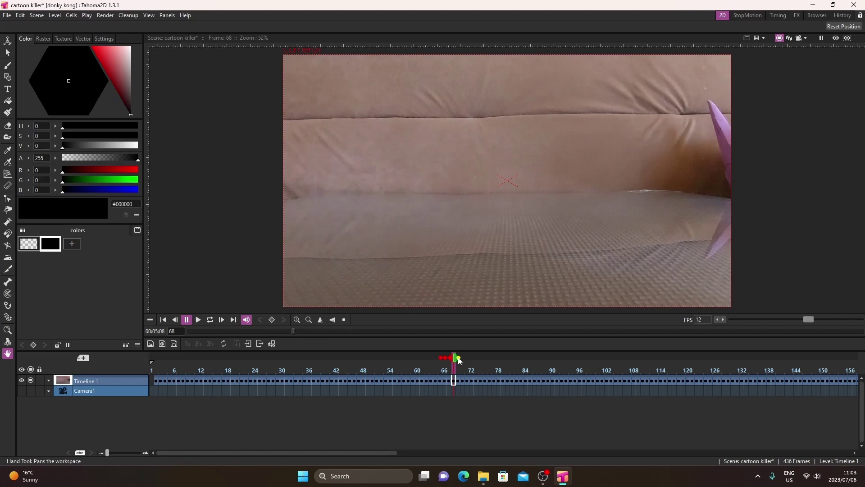
{"action": "left_click_drag", "start_coordinate": [458, 362], "coordinate": [409, 357]}
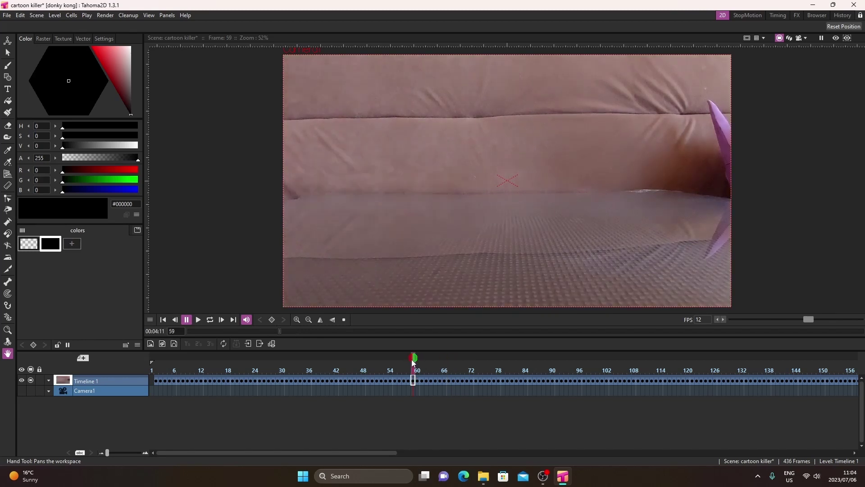
{"action": "mouse_move", "coordinate": [408, 358]}
{"action": "left_mouse_down"}
{"action": "mouse_move", "coordinate": [353, 368]}
{"action": "mouse_move", "coordinate": [402, 361]}
{"action": "left_mouse_up"}
{"action": "left_click_drag", "start_coordinate": [415, 358], "coordinate": [174, 358]}
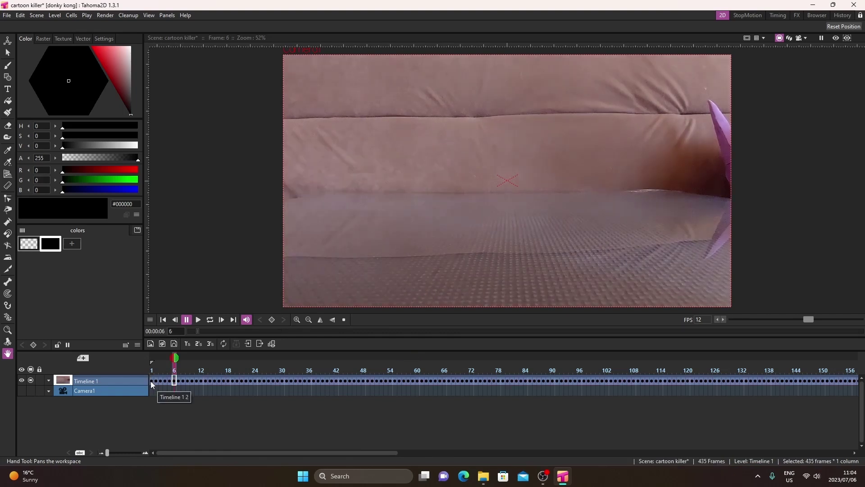
Time Stretch the 435 selected Timeline 1 cells to a new range of 216 frames
{"action": "left_click", "coordinate": [152, 380]}
{"action": "left_click", "coordinate": [139, 382]}
{"action": "left_click", "coordinate": [157, 379]}
{"action": "left_click", "coordinate": [71, 15]}
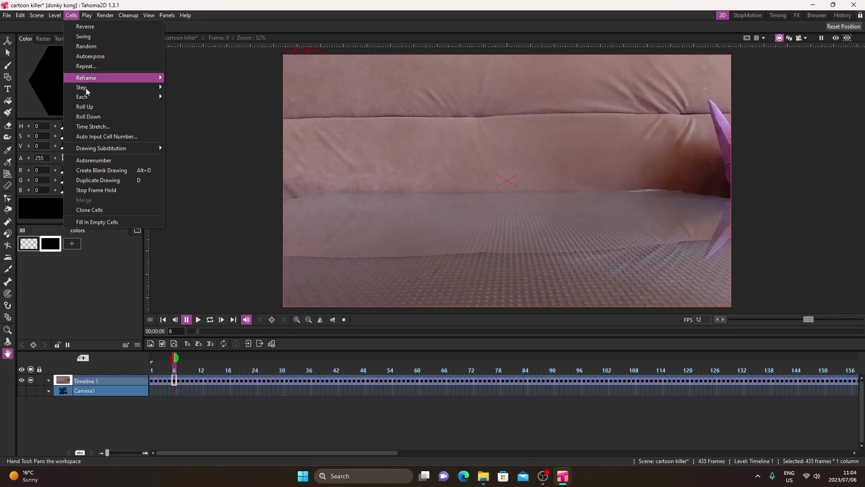
{"action": "left_click", "coordinate": [98, 126]}
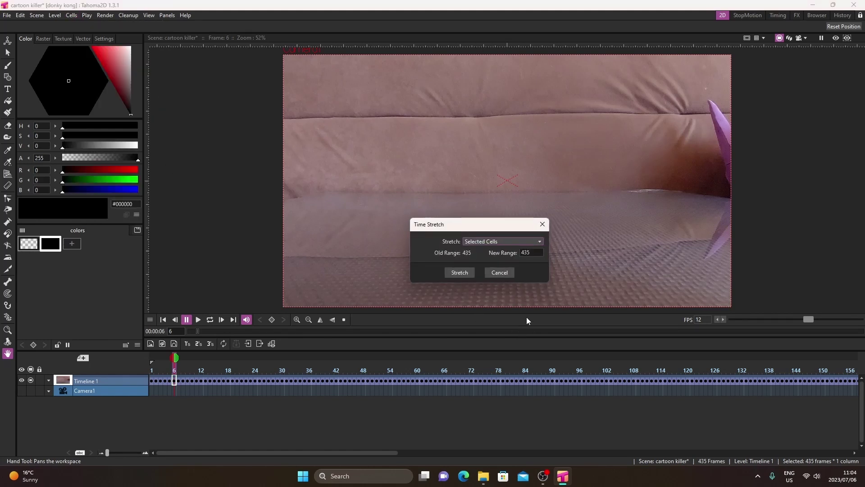
{"action": "double_click", "coordinate": [535, 256]}
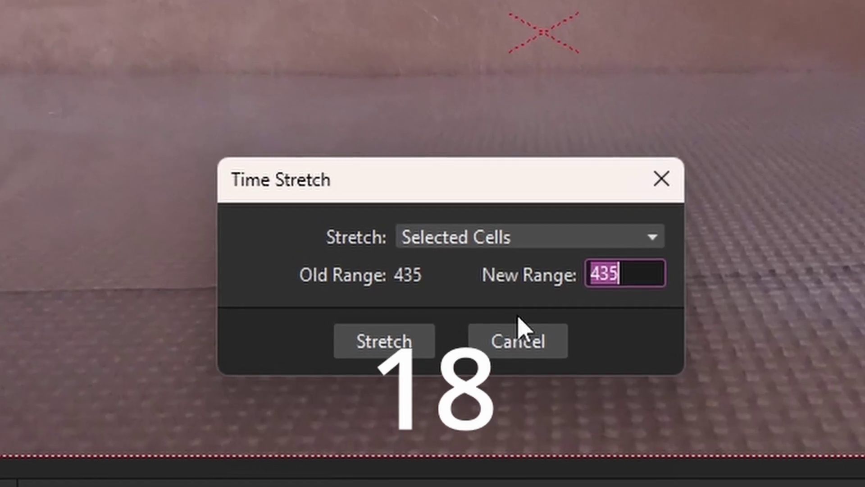
{"action": "type", "text": "216"}
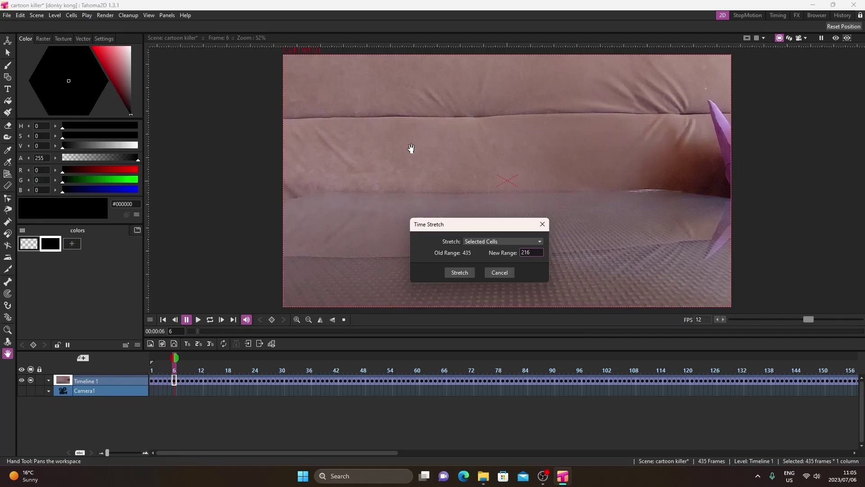
{"action": "right_click", "coordinate": [412, 149]}
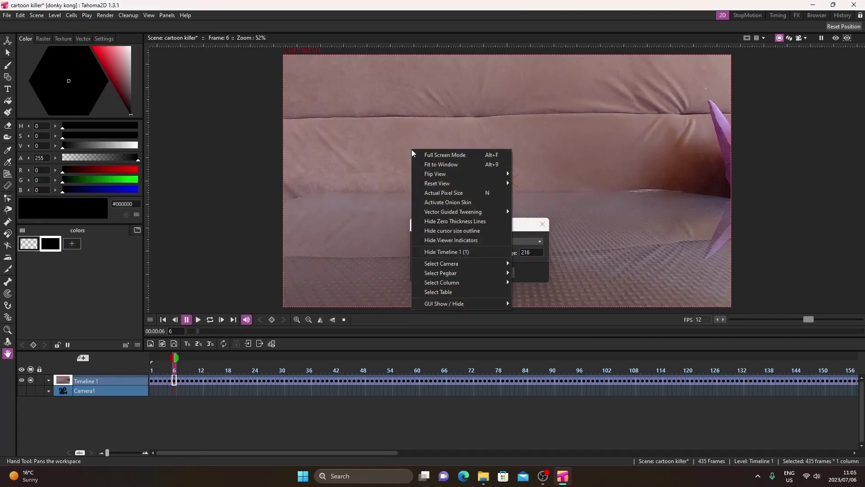
{"action": "left_click", "coordinate": [412, 149]}
{"action": "left_click_drag", "start_coordinate": [797, 180], "coordinate": [781, 187]}
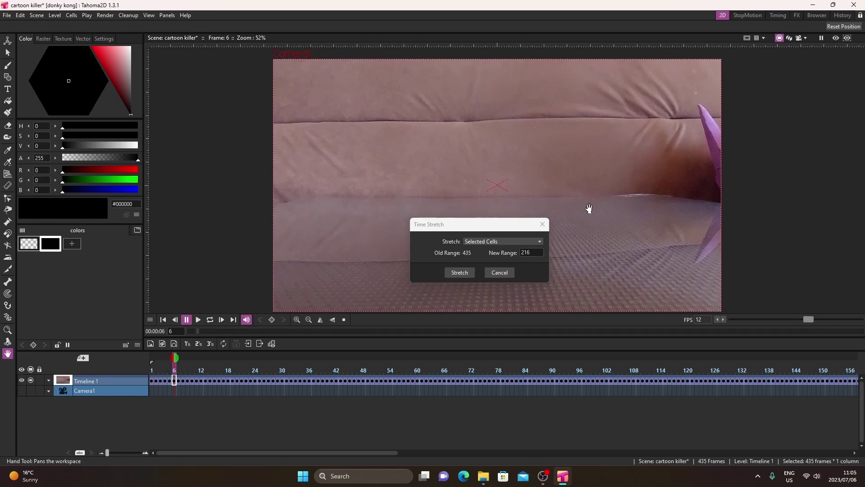
{"action": "left_click", "coordinate": [459, 272]}
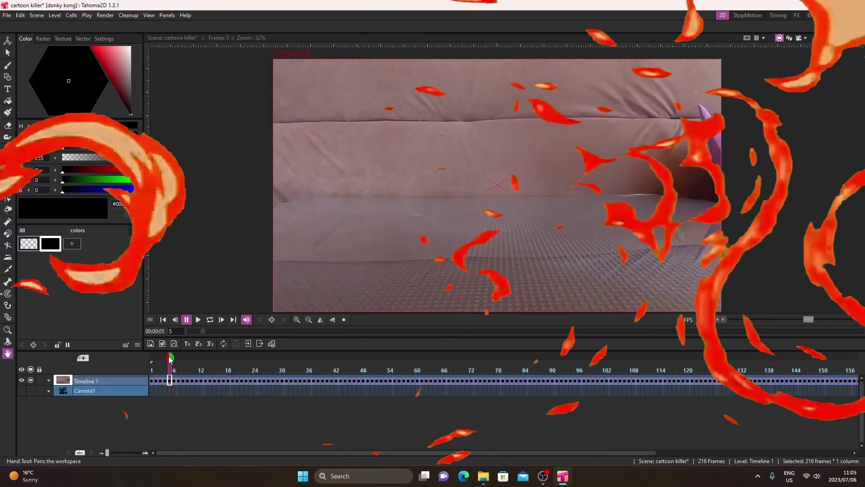
At frame 80, add level A as Smart Raster, level B as Vector, and level C
{"action": "left_click", "coordinate": [184, 381]}
{"action": "left_click_drag", "start_coordinate": [189, 380], "coordinate": [506, 356]}
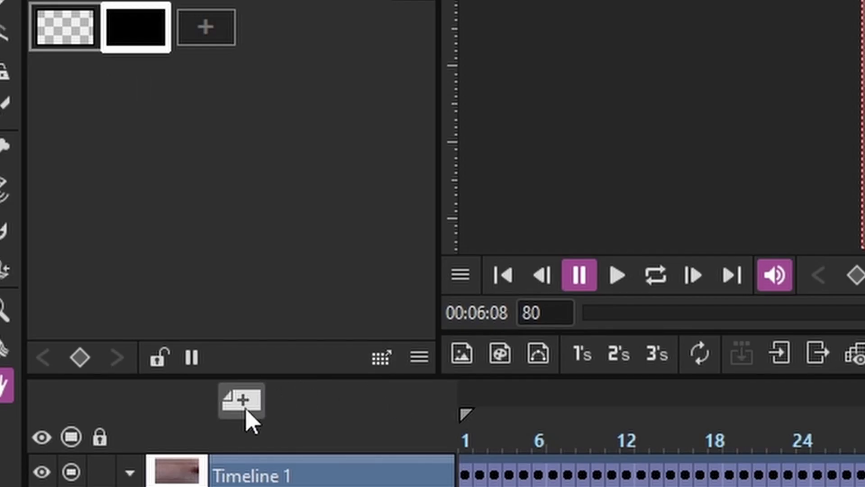
{"action": "left_click", "coordinate": [82, 357]}
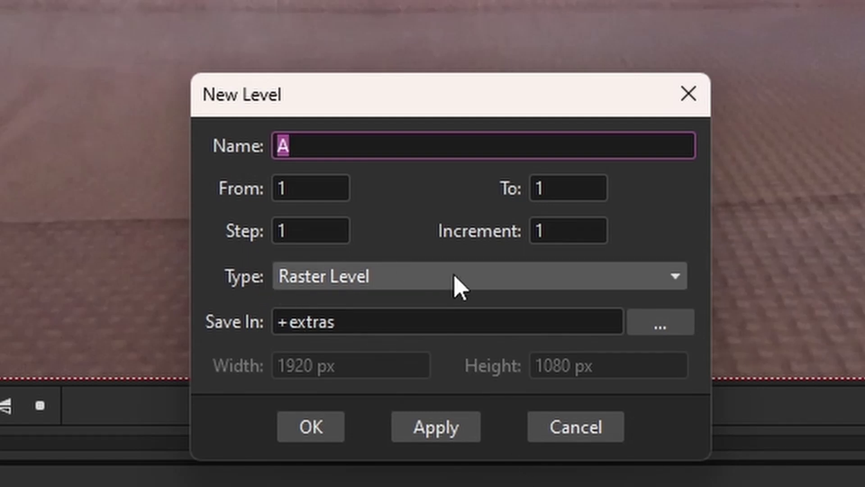
{"action": "left_click", "coordinate": [669, 278]}
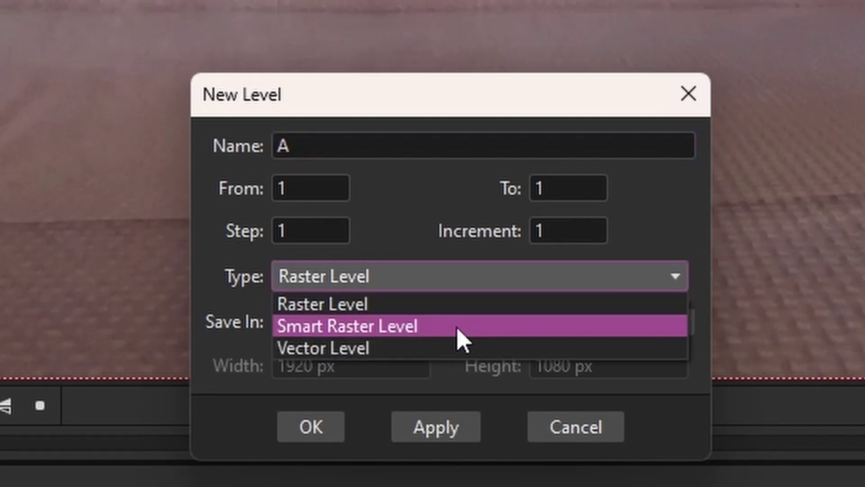
{"action": "left_click", "coordinate": [447, 340]}
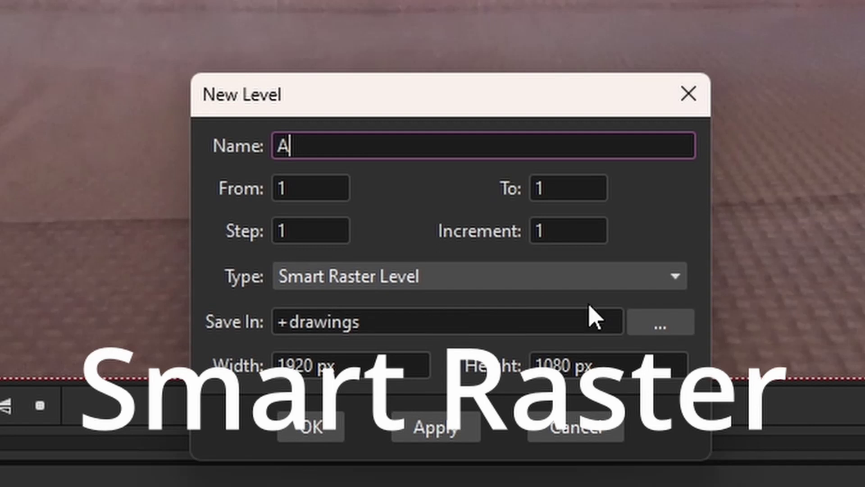
{"action": "left_click", "coordinate": [434, 430]}
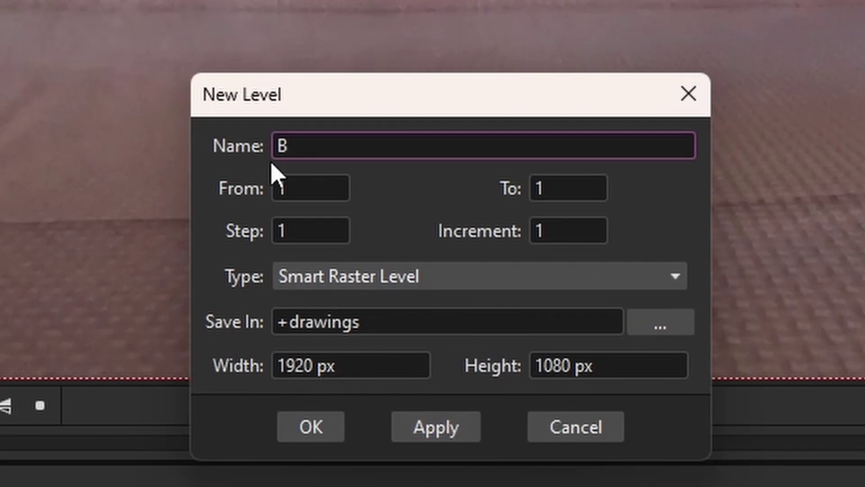
{"action": "left_click", "coordinate": [619, 281]}
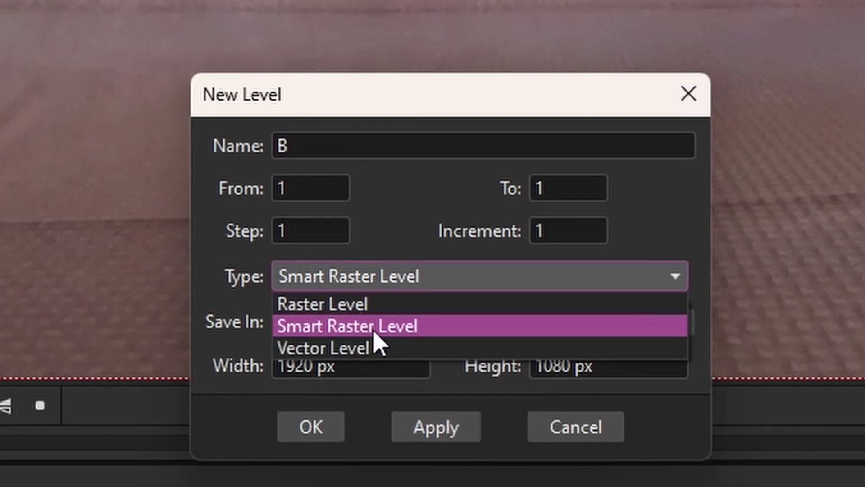
{"action": "left_click", "coordinate": [386, 353]}
{"action": "left_click", "coordinate": [423, 424]}
{"action": "left_click", "coordinate": [321, 430]}
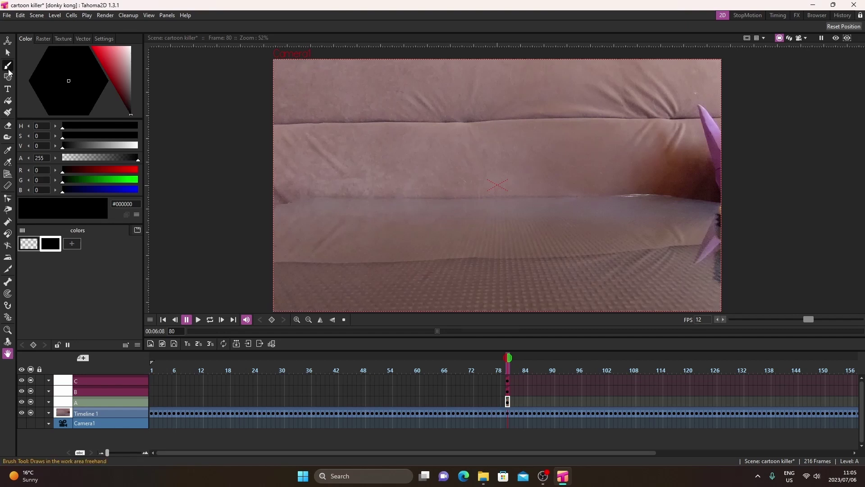
Sketch black freehand loops on level A with the Brush tool
{"action": "left_click", "coordinate": [7, 66]}
{"action": "mouse_move", "coordinate": [489, 229]}
{"action": "left_mouse_down"}
{"action": "mouse_move", "coordinate": [500, 225]}
{"action": "mouse_move", "coordinate": [496, 288]}
{"action": "mouse_move", "coordinate": [477, 271]}
{"action": "mouse_move", "coordinate": [425, 260]}
{"action": "left_mouse_up"}
{"action": "left_click_drag", "start_coordinate": [427, 228], "coordinate": [451, 241]}
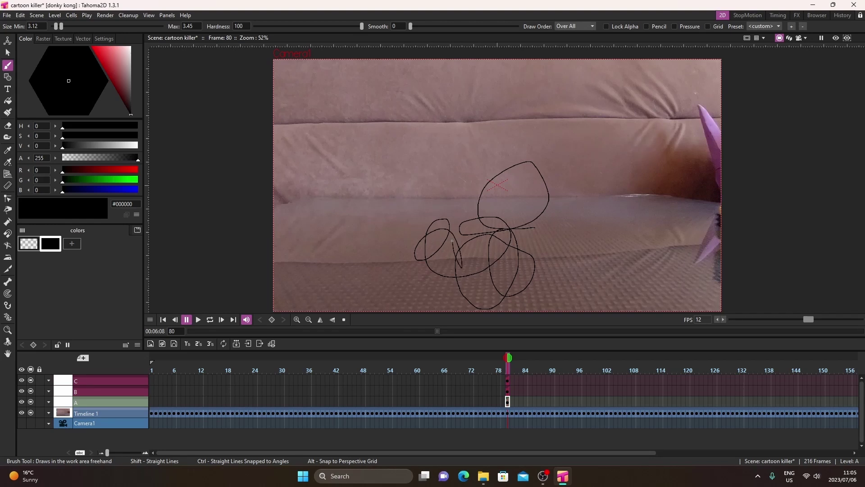
Add red and bright green palette styles and fill four loops green
{"action": "left_click", "coordinate": [72, 243]}
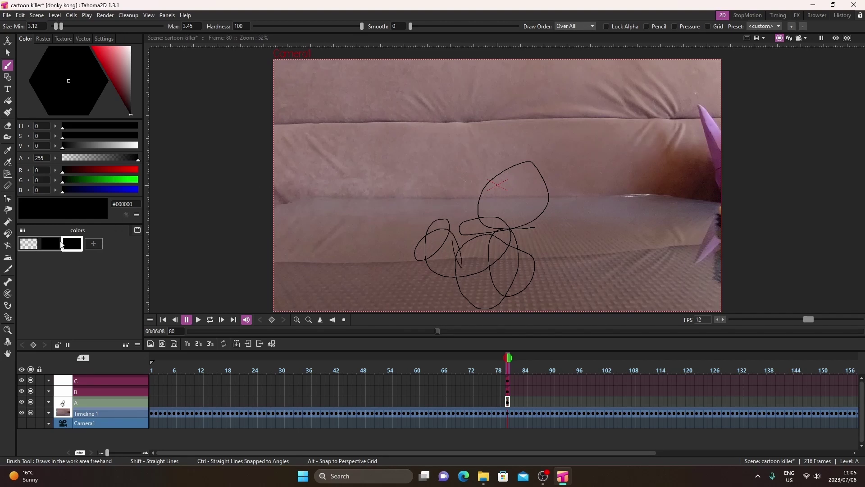
{"action": "left_click", "coordinate": [92, 49]}
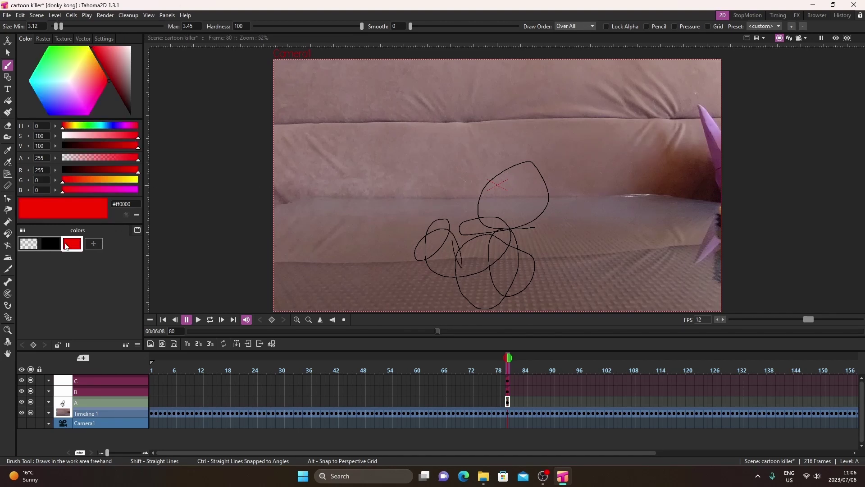
{"action": "left_click", "coordinate": [93, 245]}
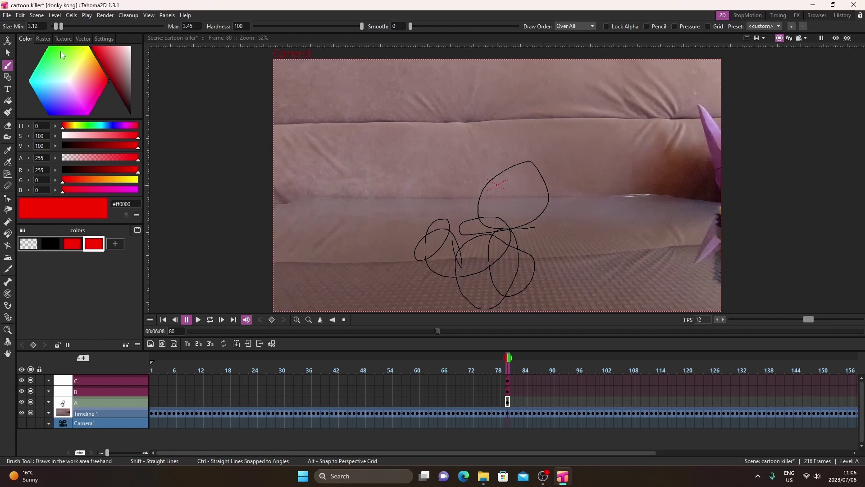
{"action": "left_click", "coordinate": [44, 53]}
{"action": "key", "text": "f"}
{"action": "left_click", "coordinate": [503, 197]}
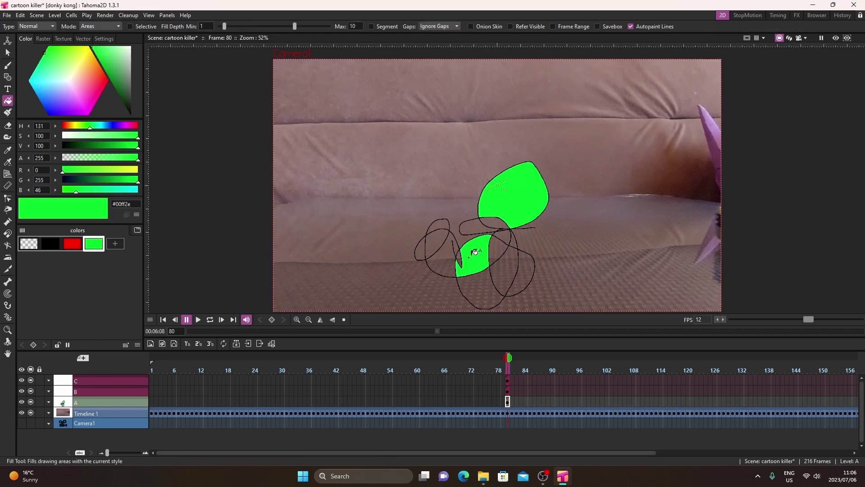
{"action": "left_click", "coordinate": [473, 250]}
{"action": "left_click", "coordinate": [478, 288]}
{"action": "left_click", "coordinate": [523, 270]}
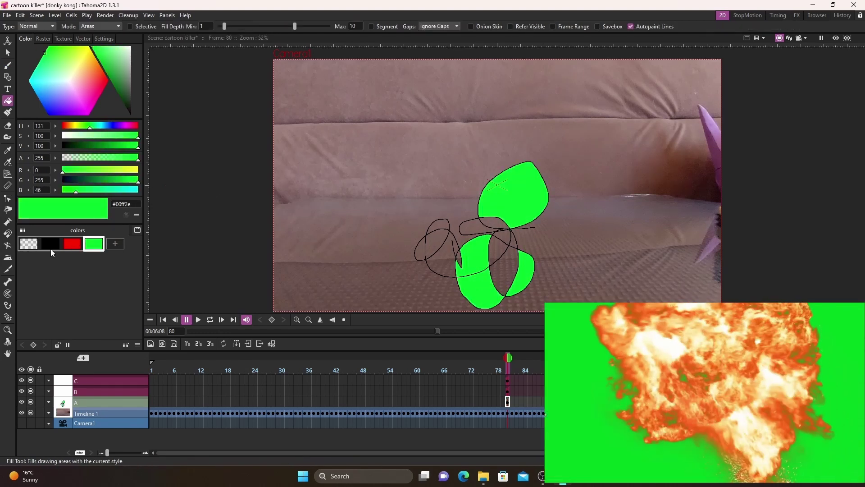
Fill the left loop cyan, recolour the outline style dark red, and add a blue style
{"action": "key", "text": "Left"}
{"action": "left_click", "coordinate": [445, 255]}
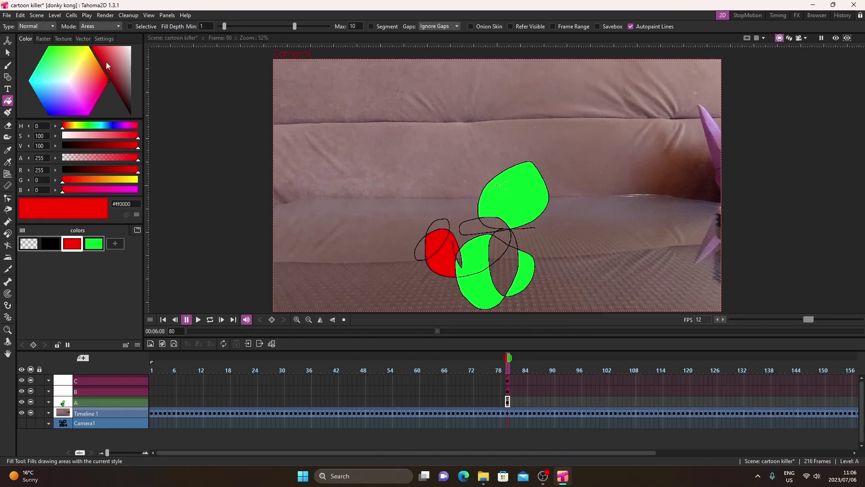
{"action": "mouse_move", "coordinate": [69, 73]}
{"action": "left_mouse_down"}
{"action": "mouse_move", "coordinate": [41, 81]}
{"action": "mouse_move", "coordinate": [44, 96]}
{"action": "mouse_move", "coordinate": [48, 80]}
{"action": "mouse_move", "coordinate": [27, 102]}
{"action": "left_mouse_up"}
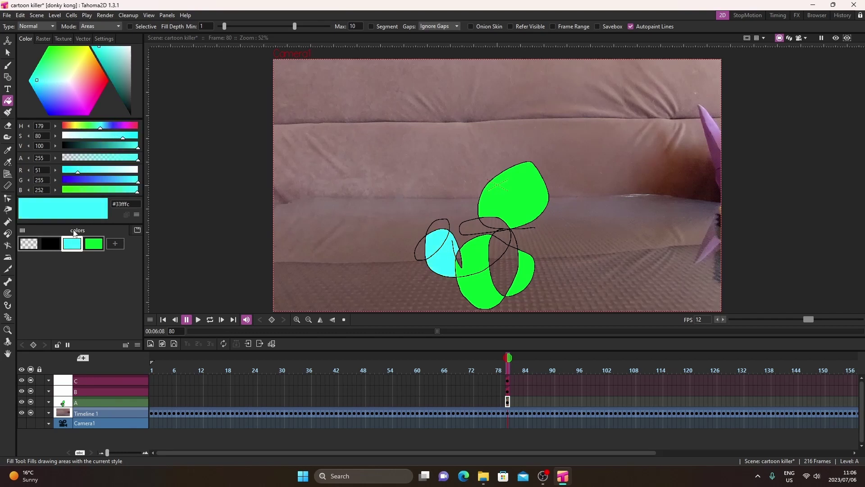
{"action": "left_click", "coordinate": [51, 244]}
{"action": "mouse_move", "coordinate": [104, 76]}
{"action": "left_mouse_down"}
{"action": "mouse_move", "coordinate": [119, 64]}
{"action": "mouse_move", "coordinate": [94, 52]}
{"action": "left_mouse_up"}
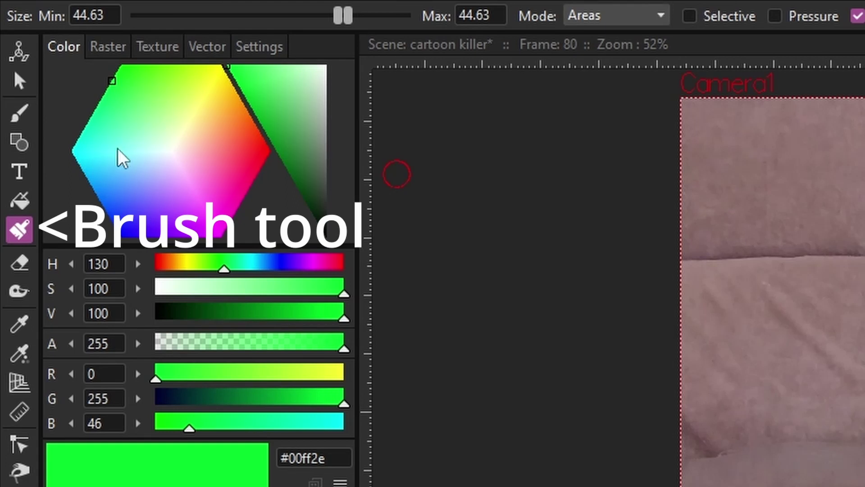
{"action": "left_click_drag", "start_coordinate": [121, 159], "coordinate": [94, 190]}
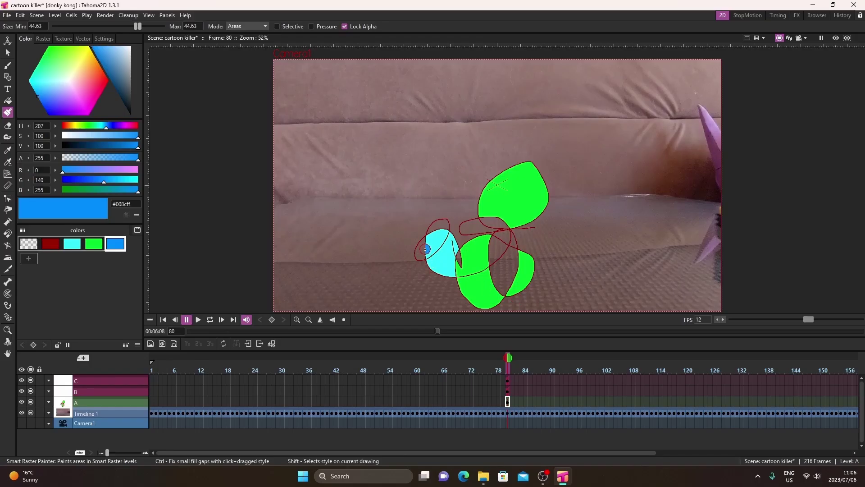
Paint dark navy shading into the cyan shape and between the green shapes
{"action": "left_click", "coordinate": [439, 269]}
{"action": "left_click", "coordinate": [473, 243]}
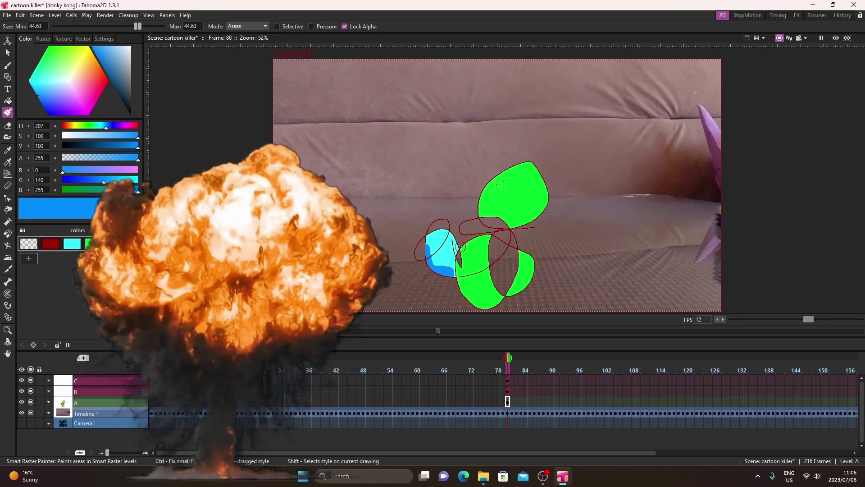
{"action": "left_click_drag", "start_coordinate": [111, 80], "coordinate": [107, 93]}
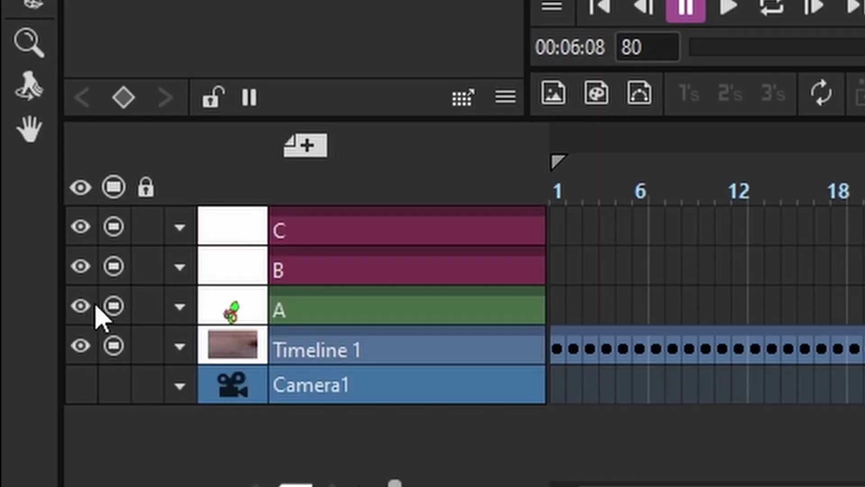
Hide level A, add a red style, and draw a black loop on level C at frame 80
{"action": "left_click", "coordinate": [31, 401]}
{"action": "left_click", "coordinate": [507, 390]}
{"action": "left_click", "coordinate": [508, 380]}
{"action": "left_click", "coordinate": [72, 244]}
{"action": "left_click_drag", "start_coordinate": [90, 59], "coordinate": [84, 49]}
{"action": "left_click", "coordinate": [50, 243]}
{"action": "key", "text": "b"}
{"action": "mouse_move", "coordinate": [466, 233]}
{"action": "left_mouse_down"}
{"action": "mouse_move", "coordinate": [402, 257]}
{"action": "mouse_move", "coordinate": [473, 246]}
{"action": "mouse_move", "coordinate": [426, 212]}
{"action": "mouse_move", "coordinate": [439, 257]}
{"action": "left_mouse_up"}
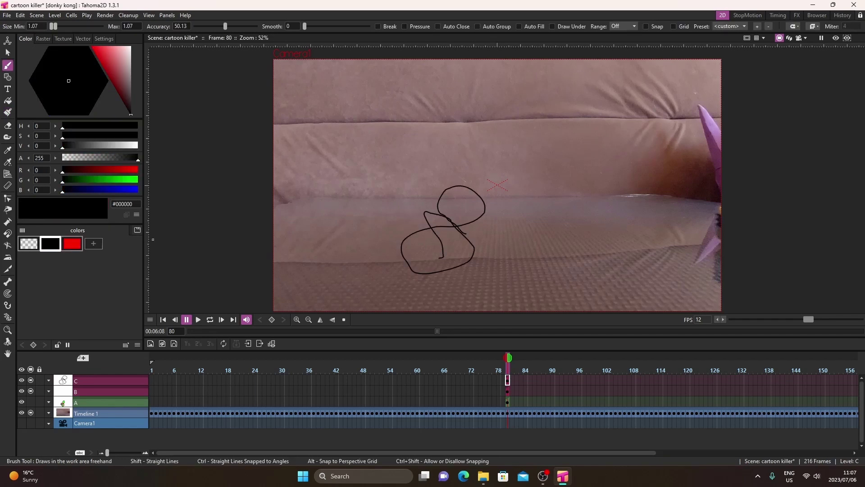
Fill level C's lower loop dark red (#9e0000) and stretch one stroke end downward
{"action": "left_click", "coordinate": [75, 245]}
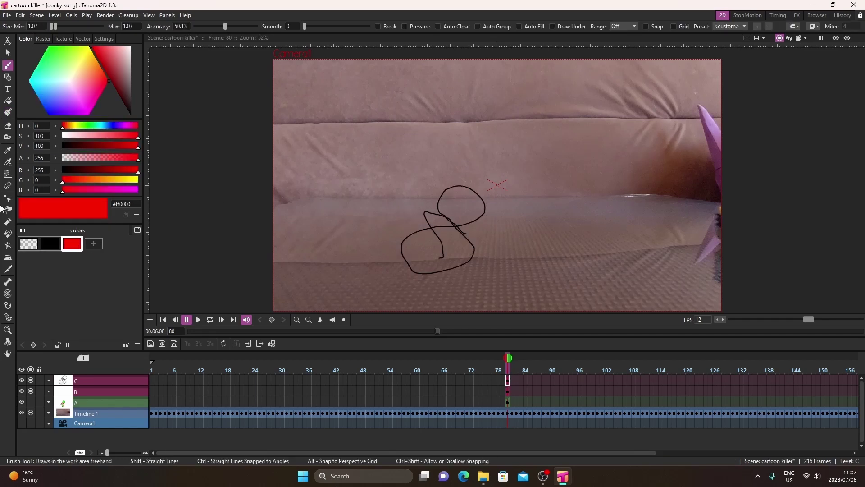
{"action": "left_click", "coordinate": [7, 100]}
{"action": "left_click", "coordinate": [434, 244]}
{"action": "mouse_move", "coordinate": [113, 67]}
{"action": "left_mouse_down"}
{"action": "mouse_move", "coordinate": [123, 57]}
{"action": "mouse_move", "coordinate": [115, 55]}
{"action": "mouse_move", "coordinate": [107, 73]}
{"action": "left_mouse_up"}
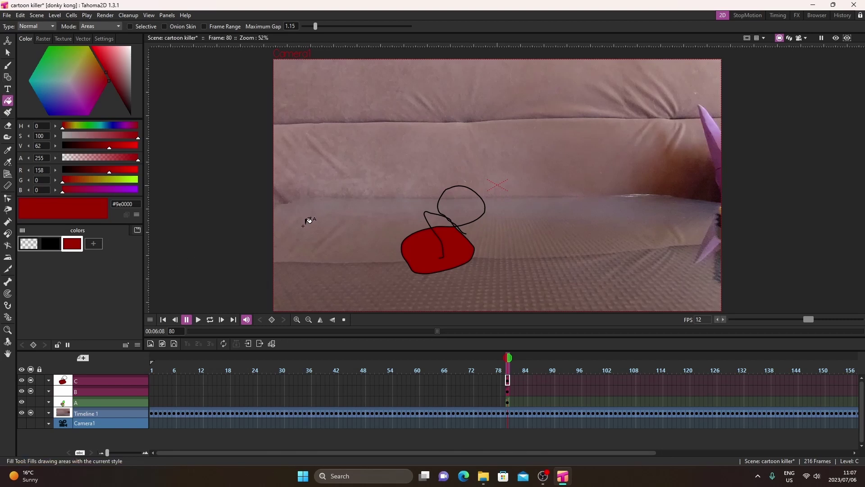
{"action": "key", "text": "c"}
{"action": "mouse_move", "coordinate": [443, 257]}
{"action": "left_mouse_down"}
{"action": "mouse_move", "coordinate": [465, 254]}
{"action": "mouse_move", "coordinate": [421, 291]}
{"action": "mouse_move", "coordinate": [429, 278]}
{"action": "left_mouse_up"}
Zoom in and drag an outline control point to reshape level C's lower loop
{"action": "scroll", "coordinate": [428, 278], "scroll_direction": "up", "scroll_amount": 3}
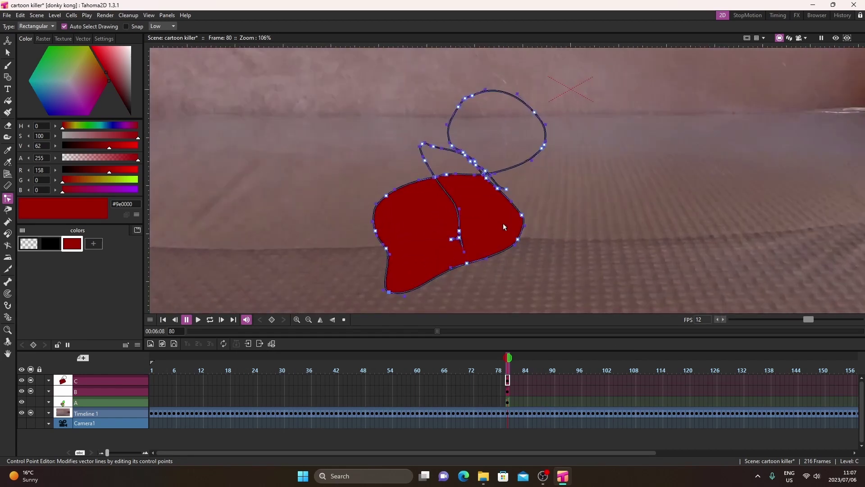
{"action": "left_click_drag", "start_coordinate": [486, 182], "coordinate": [498, 220]}
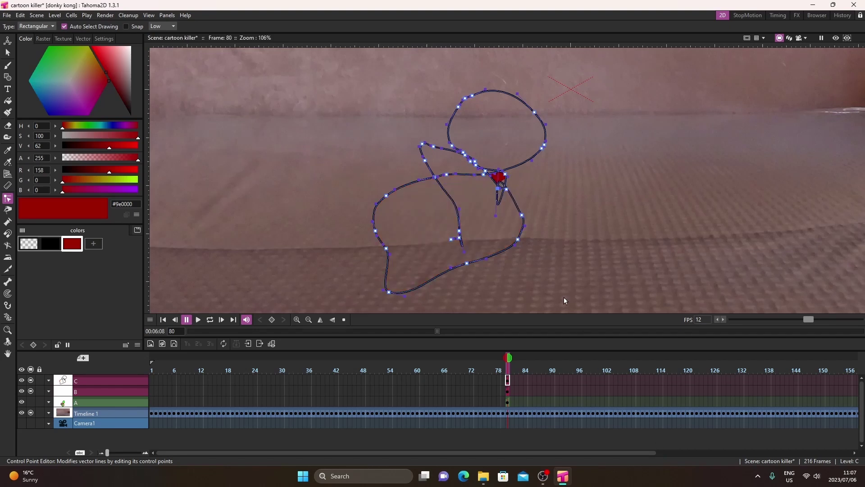
On level B, add red and cyan styles and draw cyan rectangles, the second auto-filled
{"action": "left_click", "coordinate": [507, 391]}
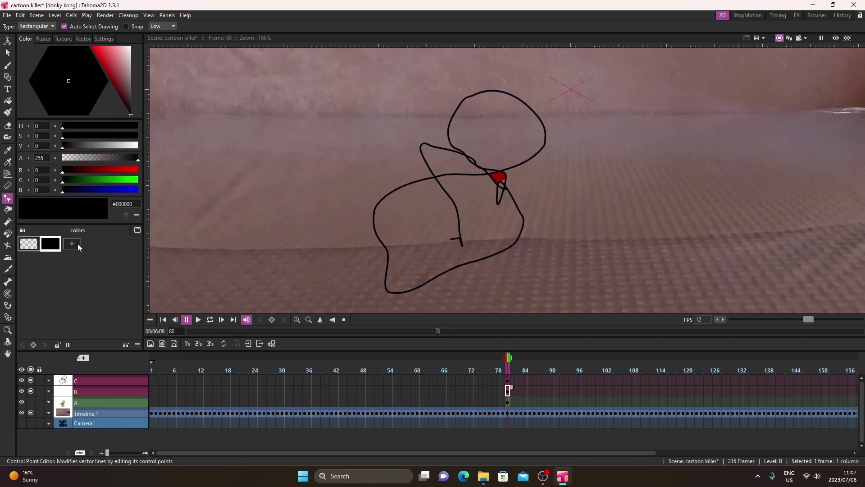
{"action": "left_click", "coordinate": [101, 59]}
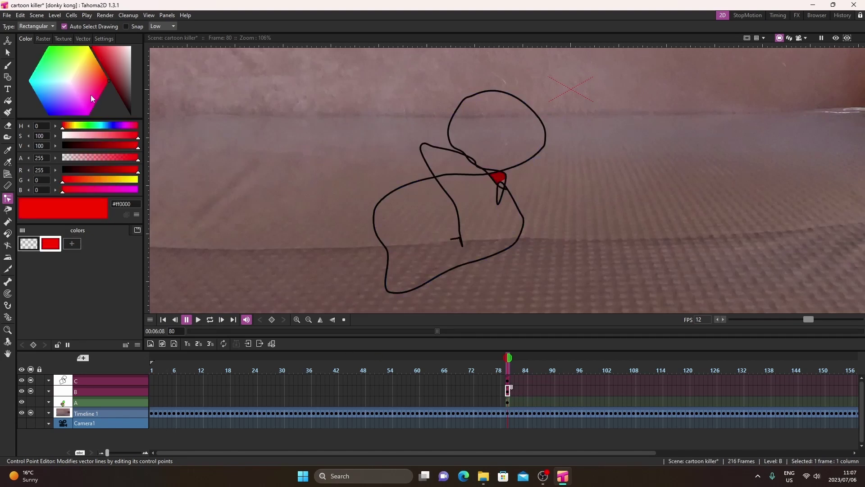
{"action": "left_click", "coordinate": [72, 244]}
{"action": "left_click", "coordinate": [30, 80]}
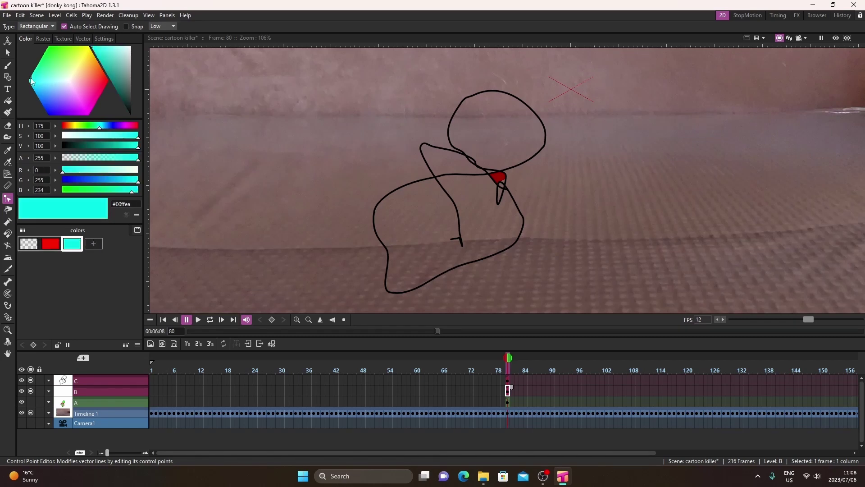
{"action": "key", "text": "g"}
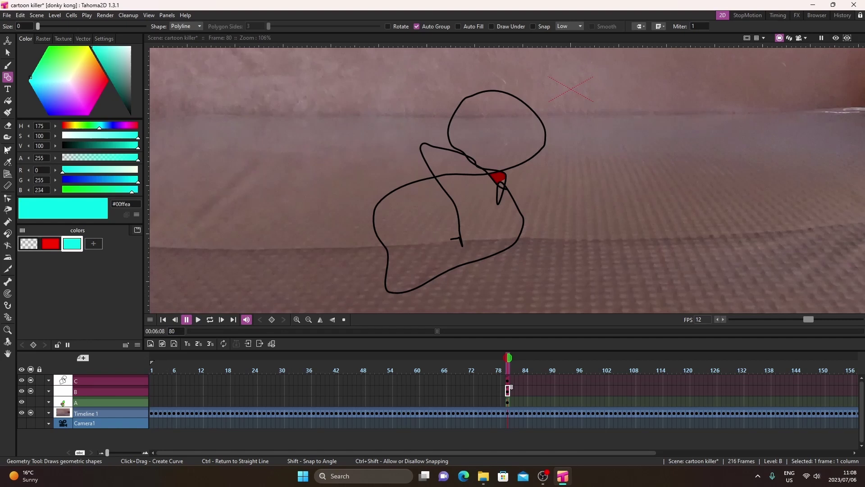
{"action": "scroll", "coordinate": [185, 26], "scroll_direction": "up", "scroll_amount": 4}
{"action": "left_click_drag", "start_coordinate": [214, 60], "coordinate": [353, 179]}
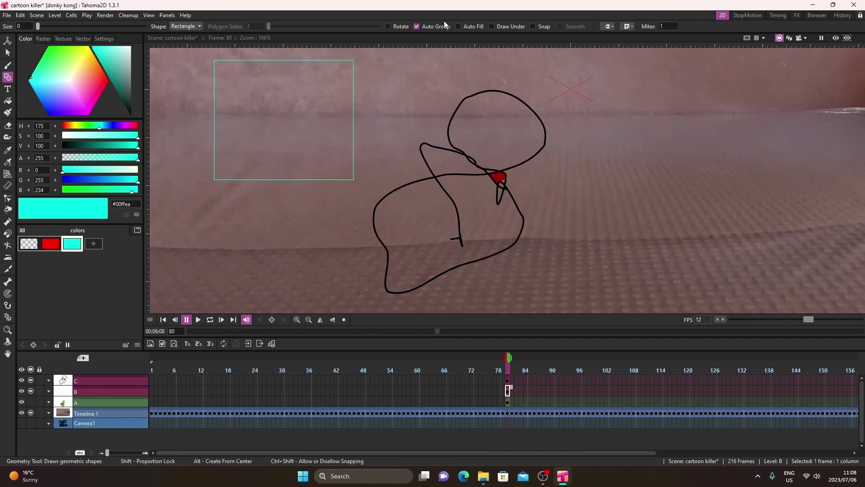
{"action": "left_click", "coordinate": [459, 27]}
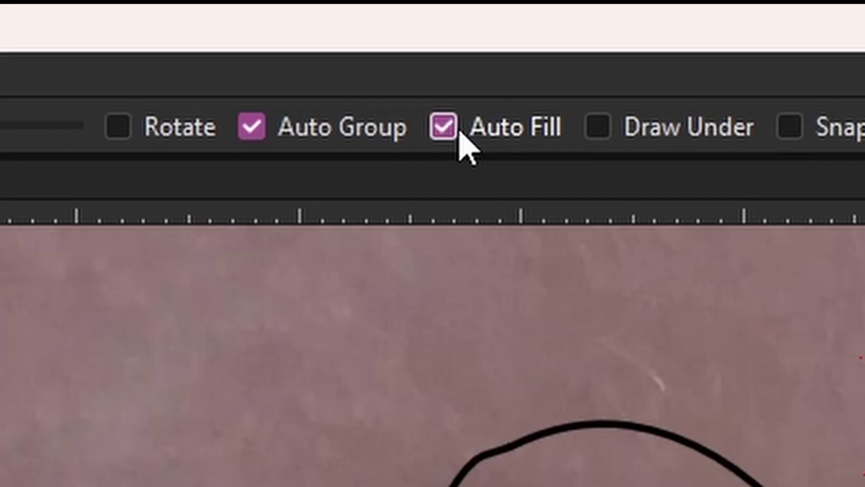
{"action": "left_click_drag", "start_coordinate": [290, 88], "coordinate": [380, 159]}
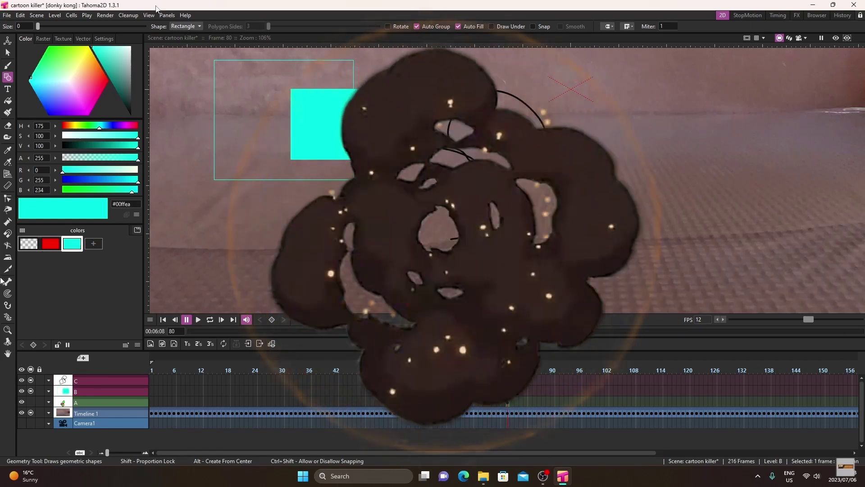
Draw a cyan circle and a red circle beneath it, turn off Draw Under, then undo all the shapes
{"action": "left_click", "coordinate": [196, 26]}
{"action": "left_click", "coordinate": [181, 41]}
{"action": "mouse_move", "coordinate": [278, 274]}
{"action": "left_mouse_down"}
{"action": "mouse_move", "coordinate": [334, 299]}
{"action": "mouse_move", "coordinate": [328, 289]}
{"action": "left_mouse_up"}
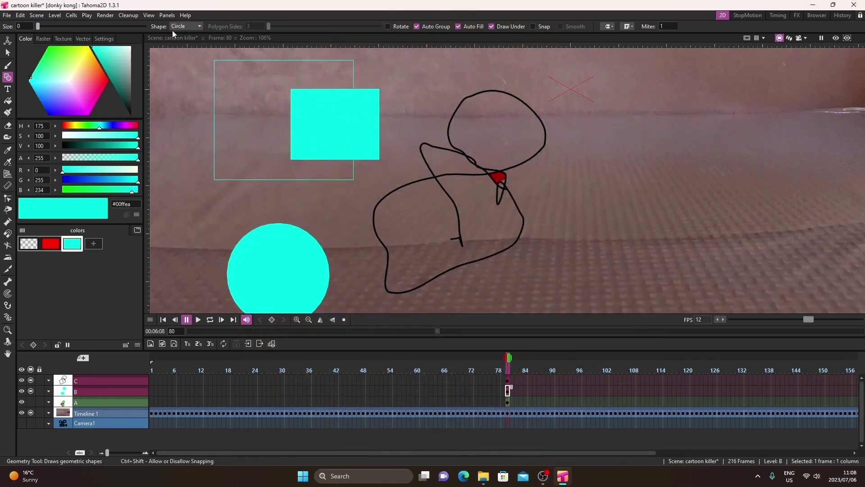
{"action": "left_click", "coordinate": [45, 246]}
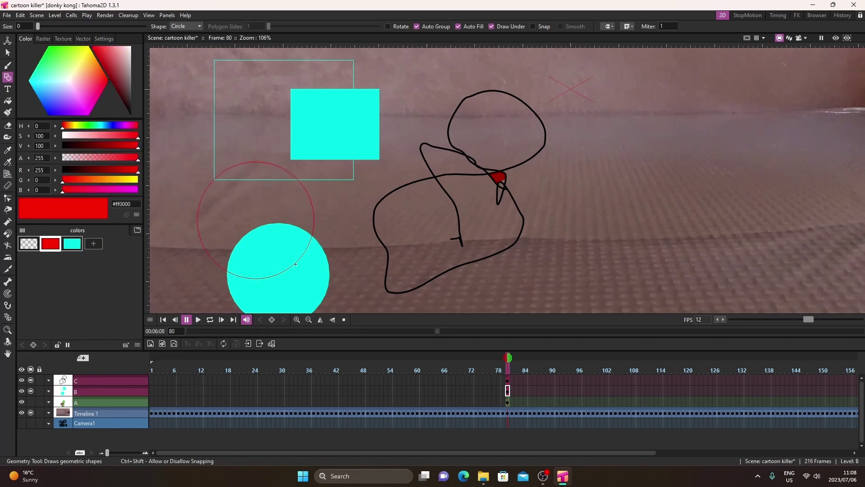
{"action": "left_click_drag", "start_coordinate": [256, 219], "coordinate": [311, 235]}
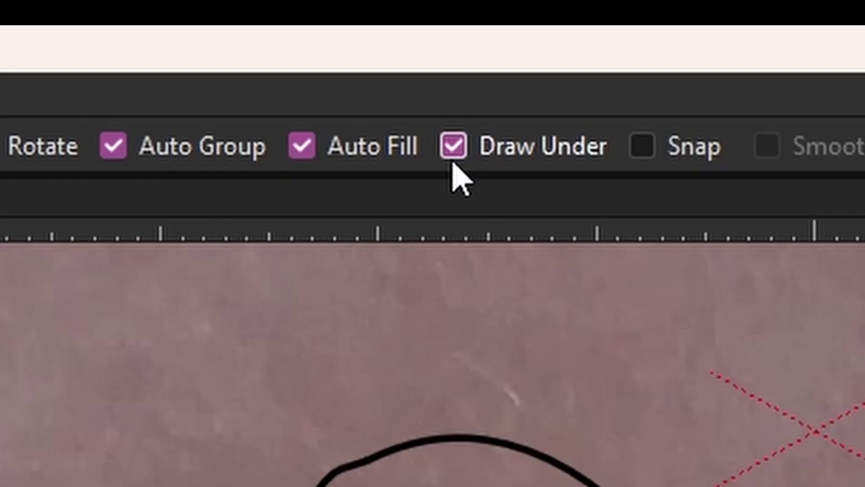
{"action": "left_click", "coordinate": [453, 146]}
{"action": "right_click", "coordinate": [193, 316]}
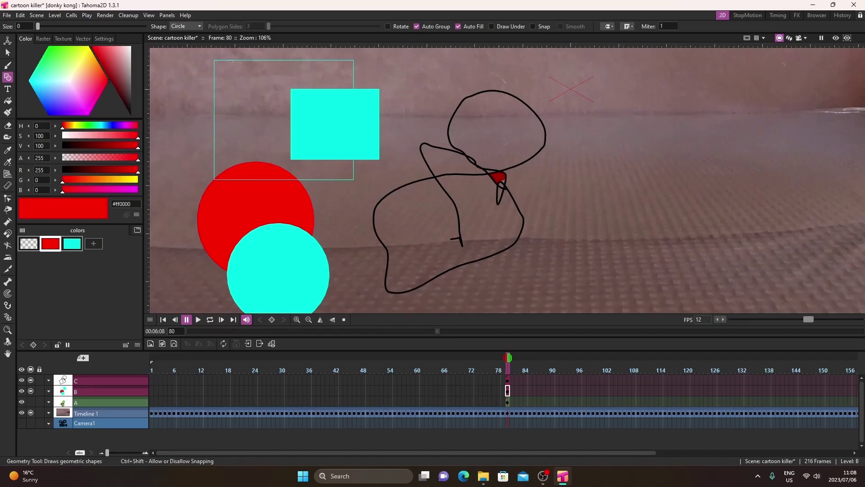
{"action": "key", "text": "ctrl+z"}
{"action": "key", "text": "ctrl+z"}
{"action": "key", "text": "ctrl+z"}
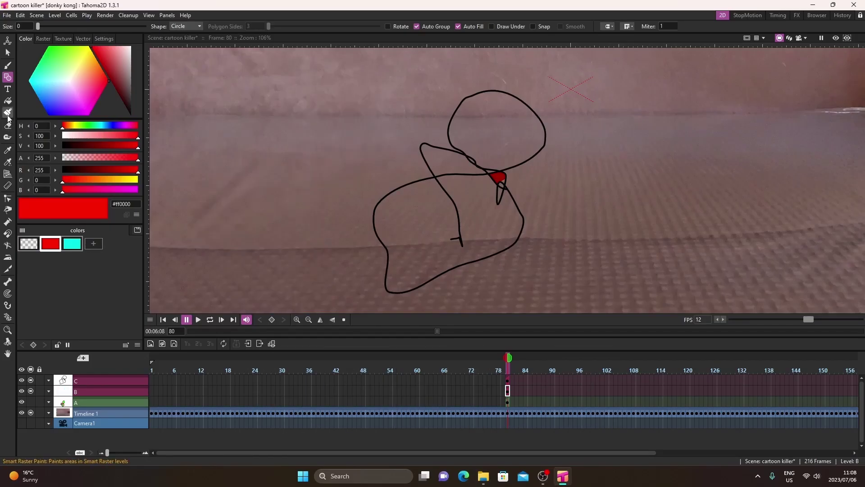
Draw a filled red polyline polygon on level B with a smaller cyan polygon over its top edge
{"action": "key", "text": "alt+p"}
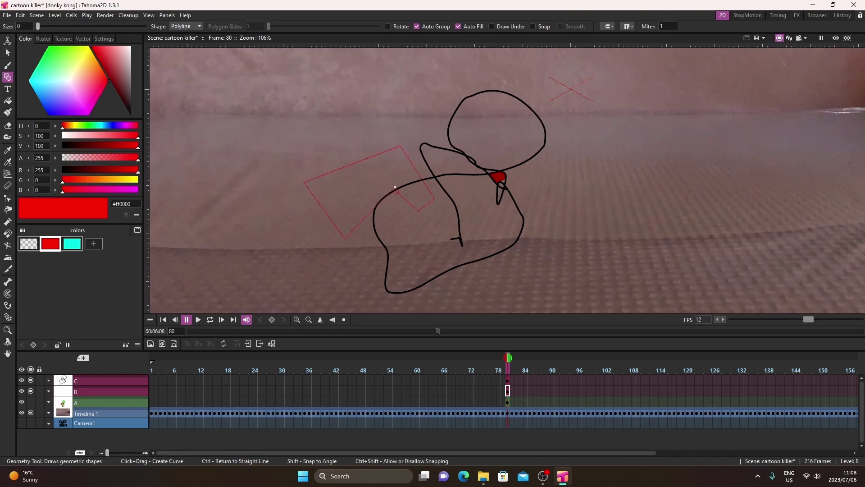
{"action": "double_click", "coordinate": [397, 191]}
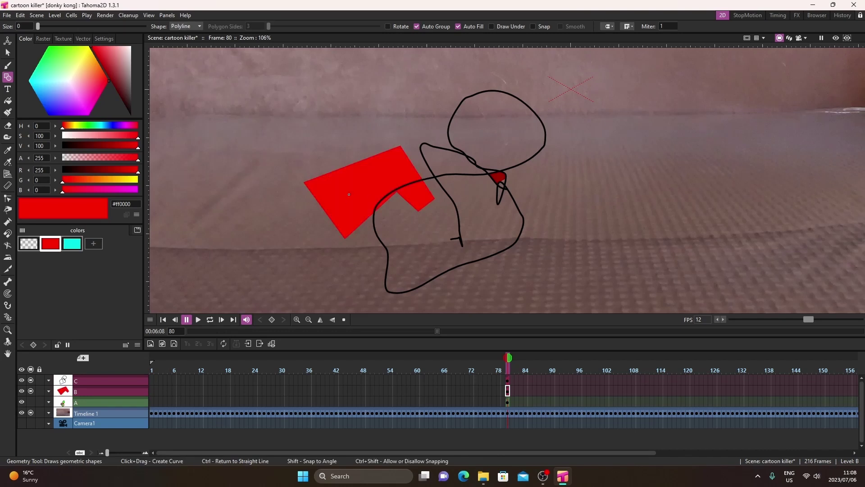
{"action": "left_click", "coordinate": [73, 244]}
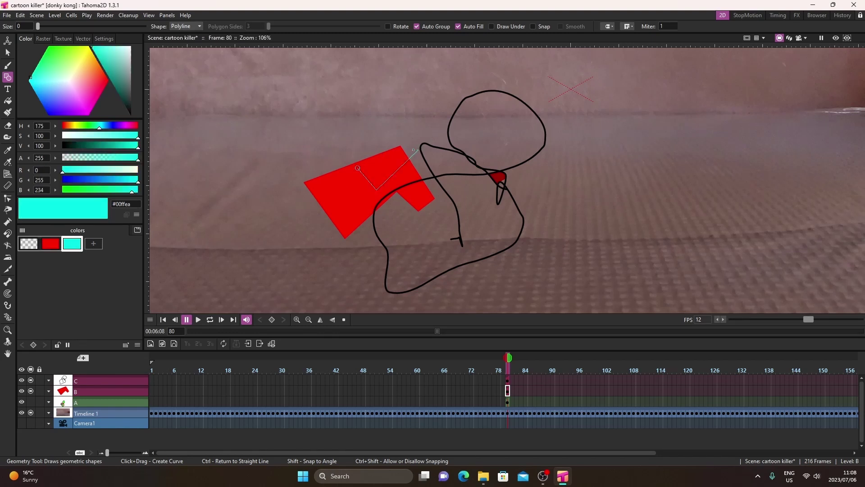
{"action": "left_click", "coordinate": [356, 168]}
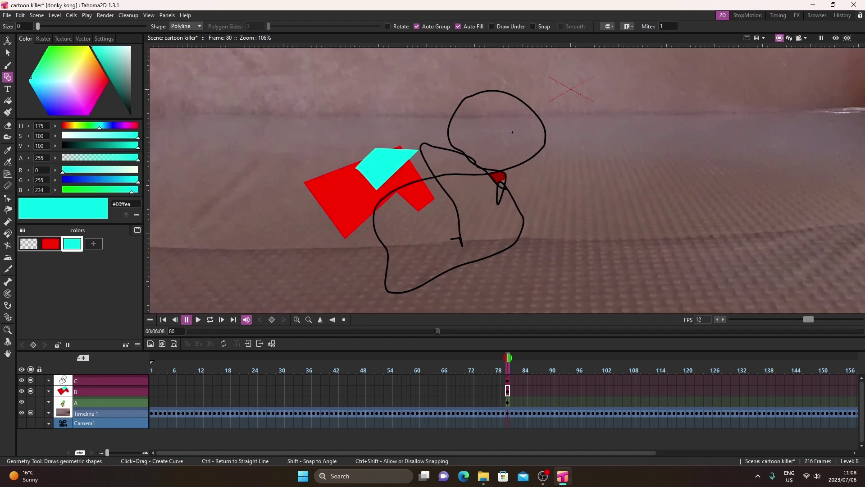
{"action": "key", "text": "u"}
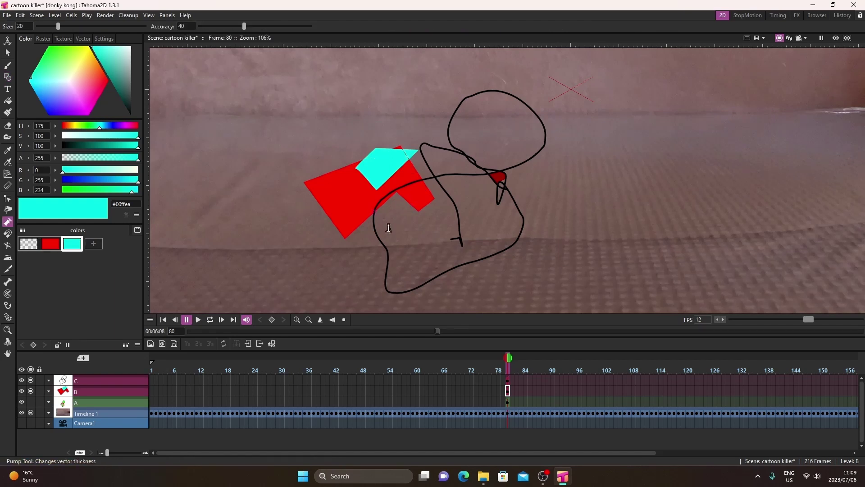
On level C's frame 80 drawing, thicken the lower and top parts of the black stroke
{"action": "left_click", "coordinate": [508, 381]}
{"action": "mouse_move", "coordinate": [386, 239]}
{"action": "left_mouse_down"}
{"action": "mouse_move", "coordinate": [408, 232]}
{"action": "mouse_move", "coordinate": [458, 253]}
{"action": "mouse_move", "coordinate": [460, 266]}
{"action": "left_mouse_up"}
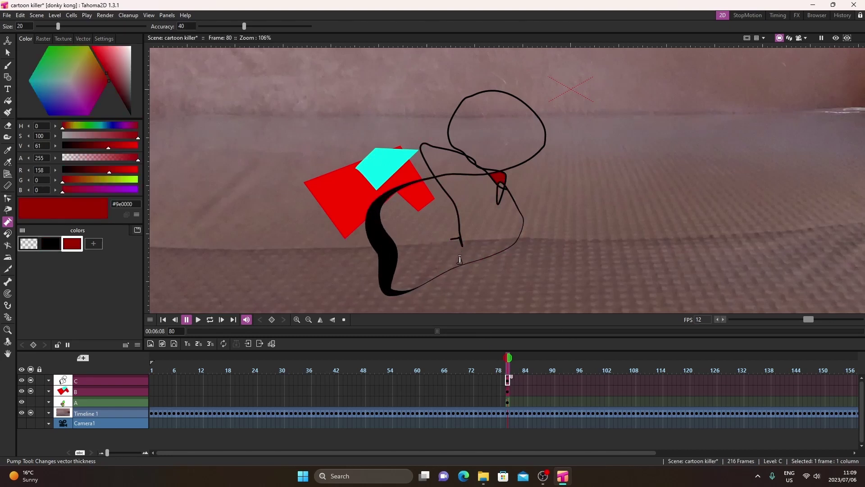
{"action": "left_click_drag", "start_coordinate": [380, 200], "coordinate": [377, 191]}
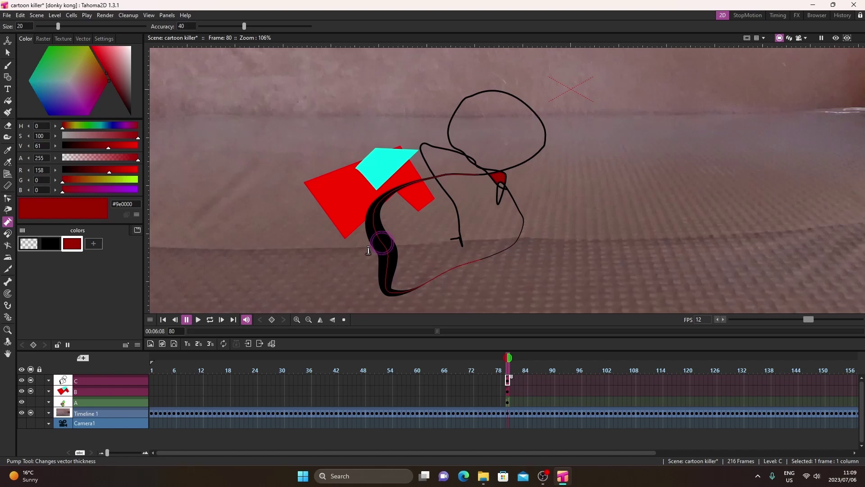
Lasso-select the entire black scribble's strokes
{"action": "key", "text": "s"}
{"action": "mouse_move", "coordinate": [270, 225]}
{"action": "left_mouse_down"}
{"action": "mouse_move", "coordinate": [274, 104]}
{"action": "mouse_move", "coordinate": [417, 100]}
{"action": "left_mouse_up"}
{"action": "mouse_move", "coordinate": [574, 115]}
{"action": "left_mouse_down"}
{"action": "mouse_move", "coordinate": [613, 202]}
{"action": "mouse_move", "coordinate": [472, 312]}
{"action": "left_mouse_up"}
{"action": "mouse_move", "coordinate": [349, 289]}
{"action": "left_mouse_down"}
{"action": "mouse_move", "coordinate": [342, 203]}
{"action": "mouse_move", "coordinate": [368, 191]}
{"action": "mouse_move", "coordinate": [398, 199]}
{"action": "left_mouse_up"}
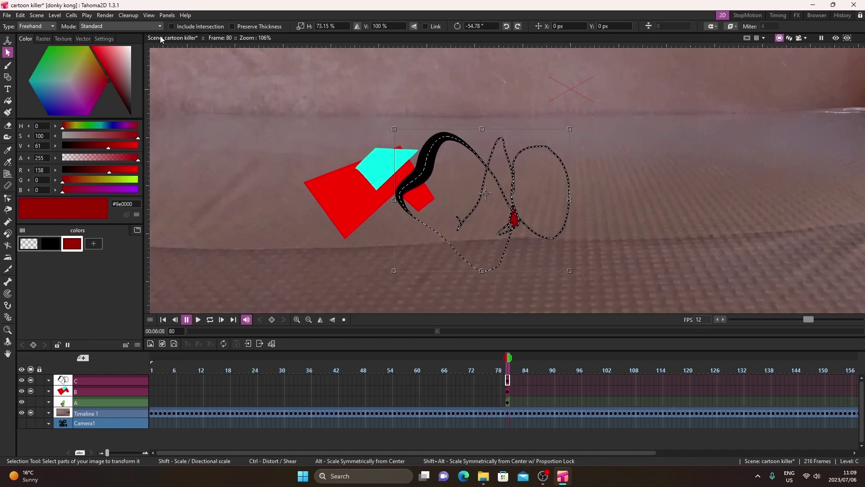
Erase the scribble's lower loops, the red polygon's fill on level B, and a streak on level A
{"action": "left_click", "coordinate": [7, 125]}
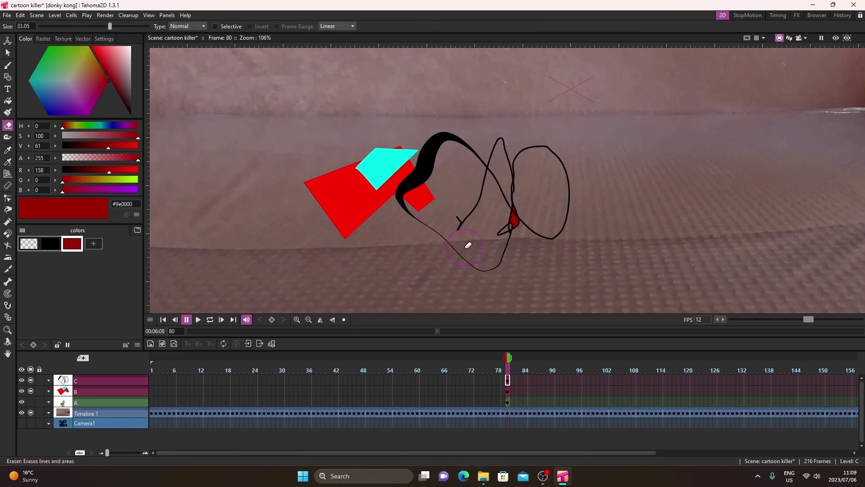
{"action": "mouse_move", "coordinate": [437, 233]}
{"action": "left_mouse_down"}
{"action": "mouse_move", "coordinate": [462, 258]}
{"action": "mouse_move", "coordinate": [488, 234]}
{"action": "mouse_move", "coordinate": [458, 191]}
{"action": "mouse_move", "coordinate": [498, 244]}
{"action": "mouse_move", "coordinate": [536, 232]}
{"action": "left_mouse_up"}
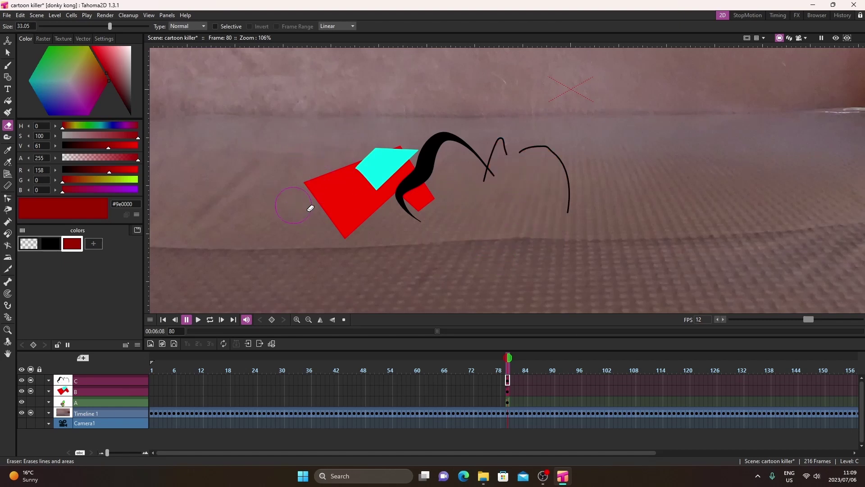
{"action": "left_click", "coordinate": [506, 392]}
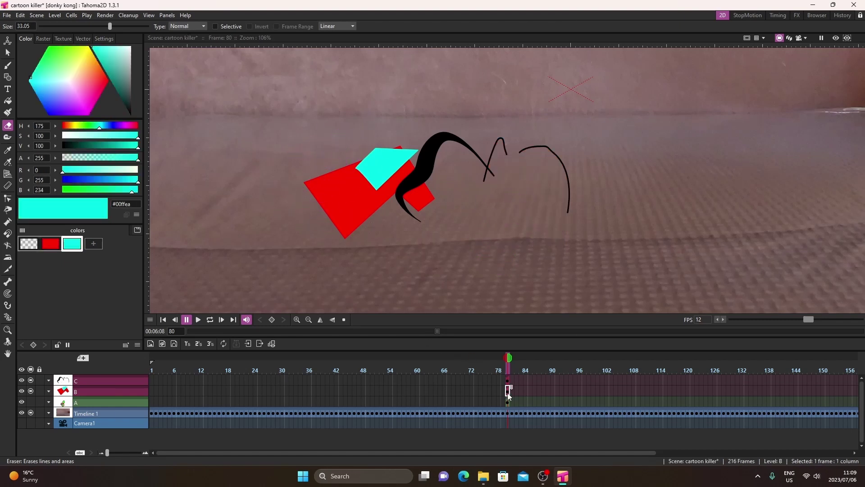
{"action": "left_click", "coordinate": [318, 188]}
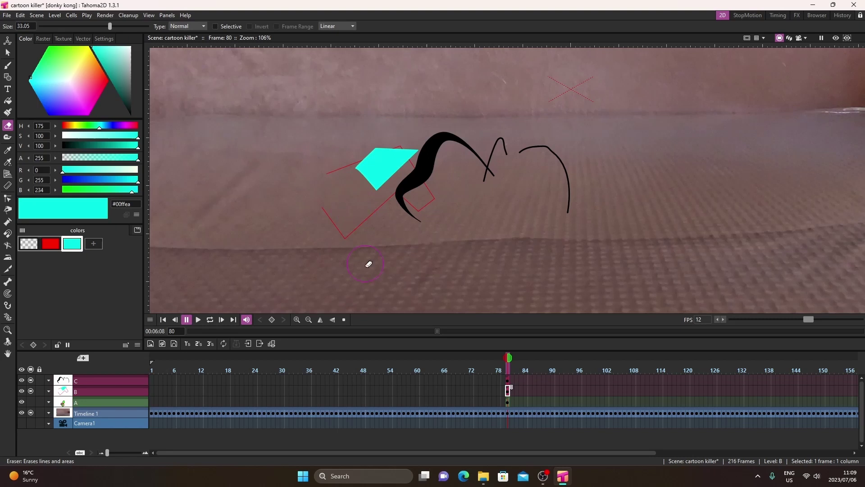
{"action": "left_click", "coordinate": [507, 401]}
{"action": "mouse_move", "coordinate": [455, 180]}
{"action": "left_mouse_down"}
{"action": "mouse_move", "coordinate": [434, 253]}
{"action": "mouse_move", "coordinate": [459, 201]}
{"action": "left_mouse_up"}
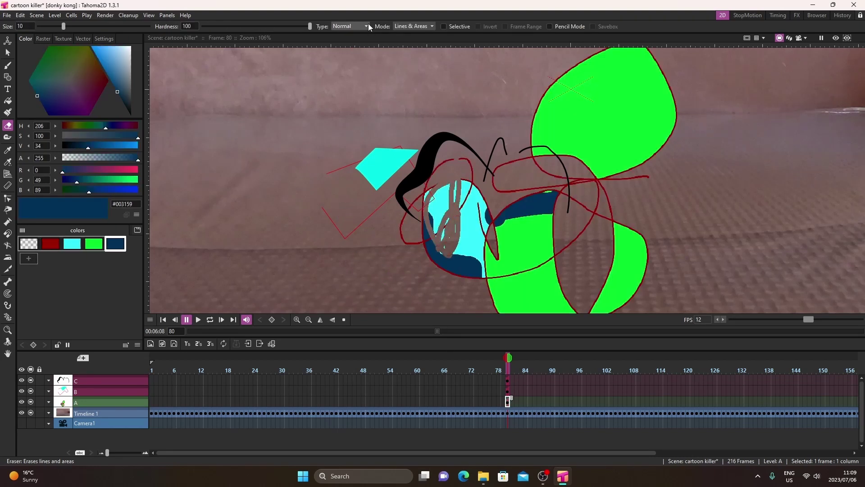
Set the Eraser to Areas mode and erase a strip of fill across the green shape
{"action": "left_click", "coordinate": [367, 27]}
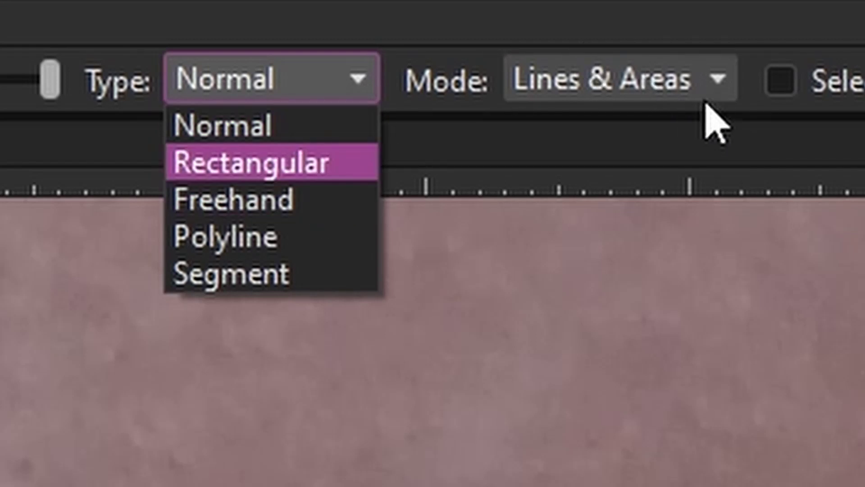
{"action": "left_click", "coordinate": [693, 92]}
{"action": "left_click", "coordinate": [620, 135]}
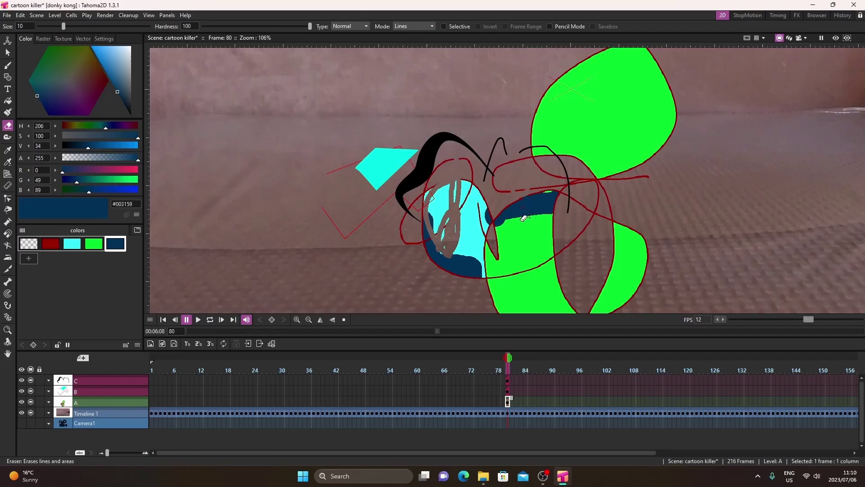
{"action": "left_click", "coordinate": [425, 27]}
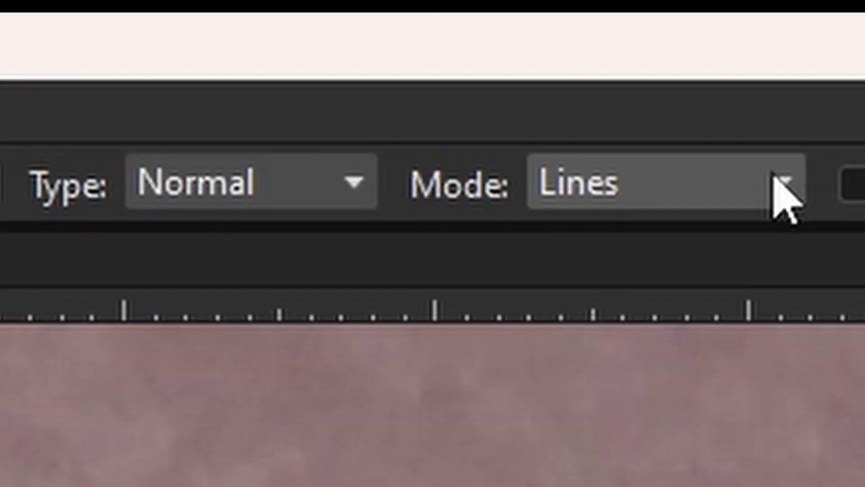
{"action": "left_click", "coordinate": [693, 288]}
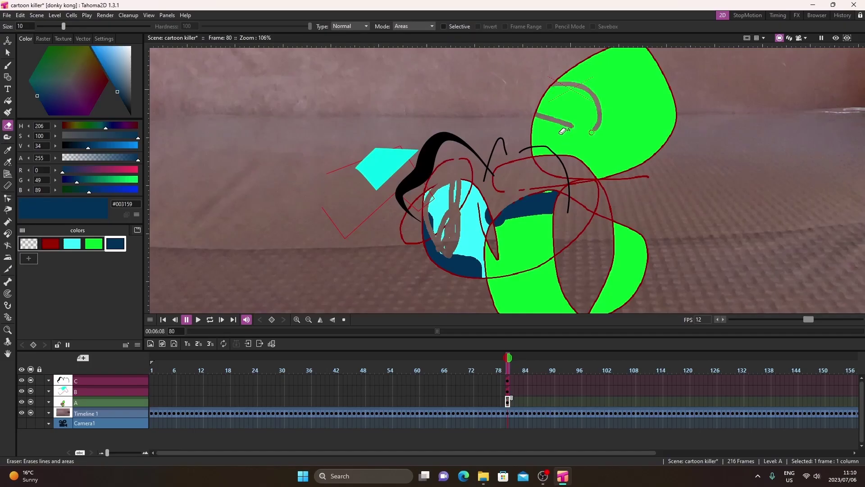
{"action": "left_click_drag", "start_coordinate": [526, 109], "coordinate": [656, 65]}
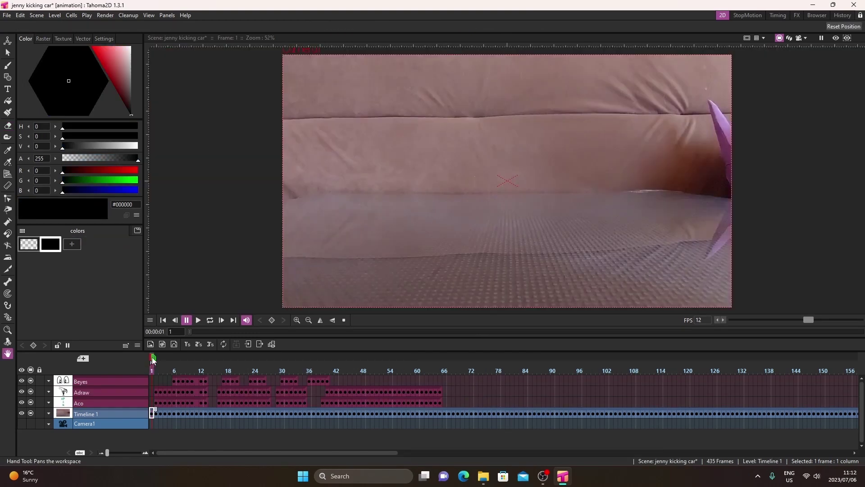
Render jenny kicking car frames 1–216 as a tif sequence, then delete the Timeline 1 column
{"action": "left_click_drag", "start_coordinate": [152, 359], "coordinate": [172, 357]}
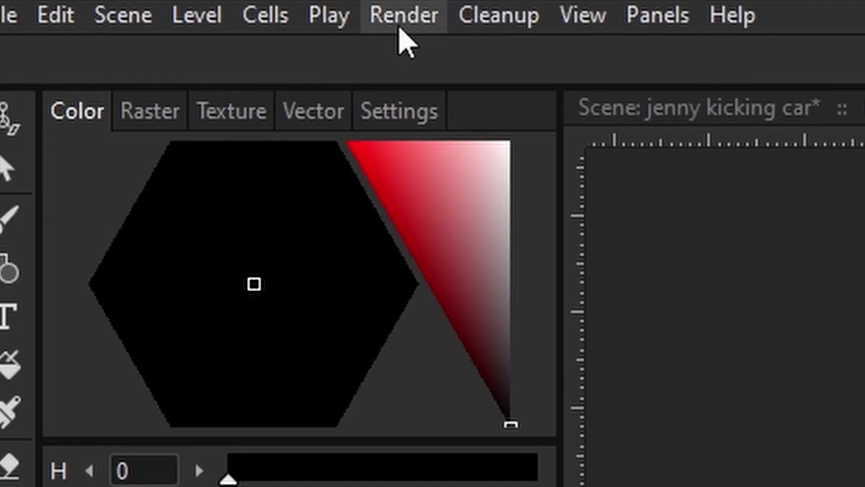
{"action": "left_click", "coordinate": [105, 16]}
{"action": "left_click", "coordinate": [508, 193]}
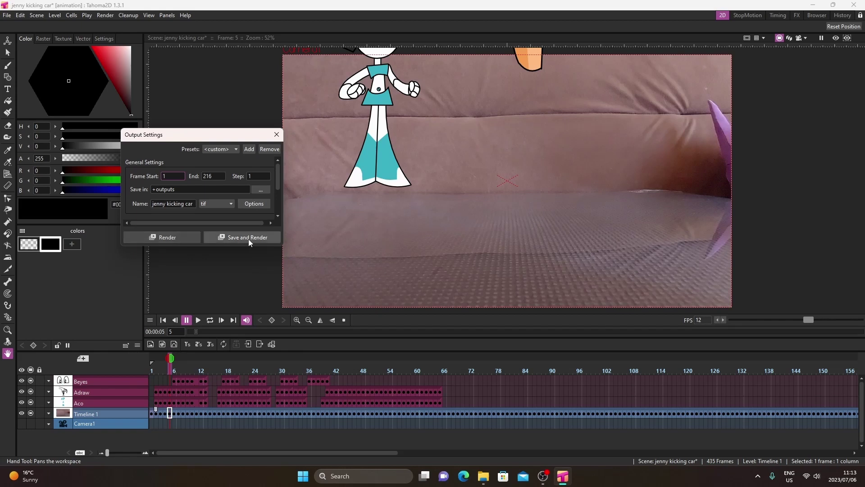
{"action": "left_click", "coordinate": [249, 237]}
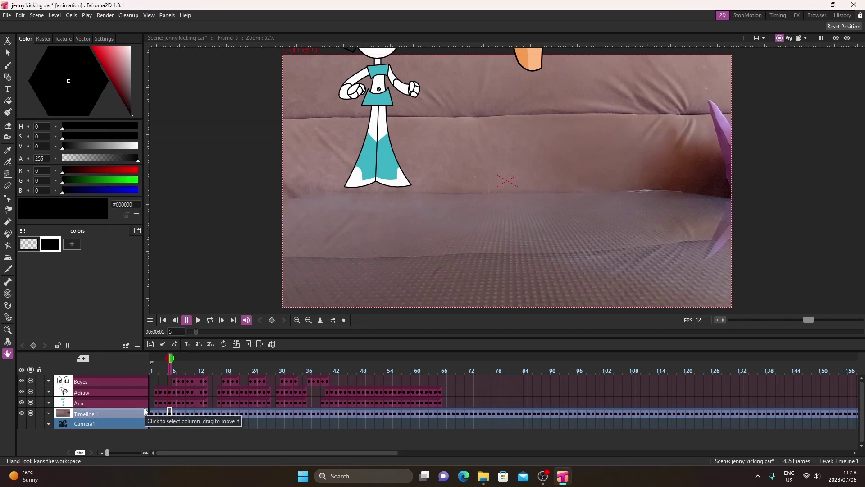
{"action": "key", "text": "Delete"}
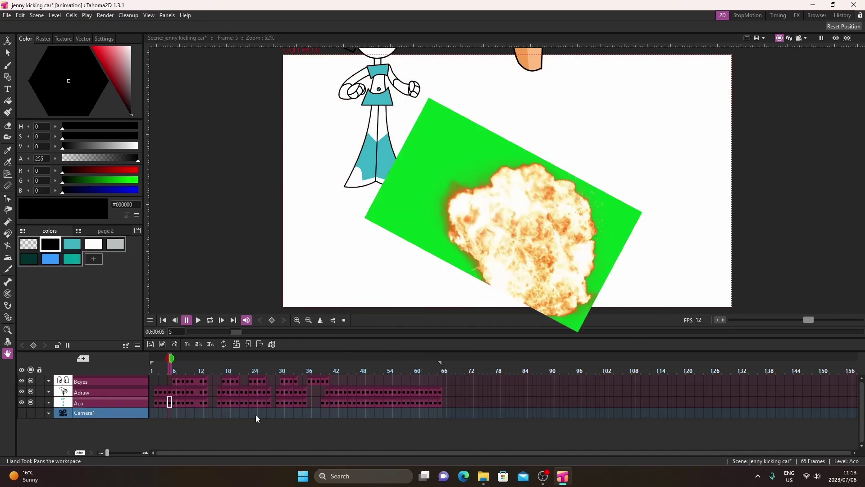
Save and re-render the scene, then play the flipbook preview and pause at frame 12
{"action": "left_click", "coordinate": [108, 16]}
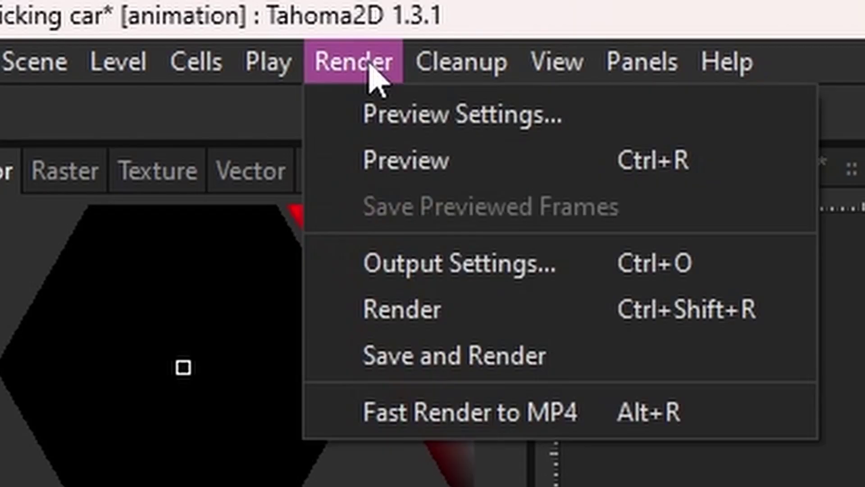
{"action": "left_click", "coordinate": [599, 364]}
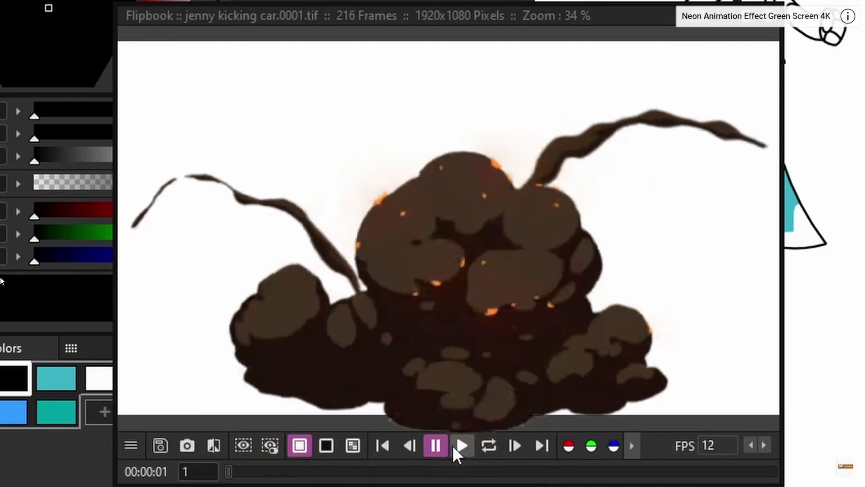
{"action": "left_click", "coordinate": [454, 445]}
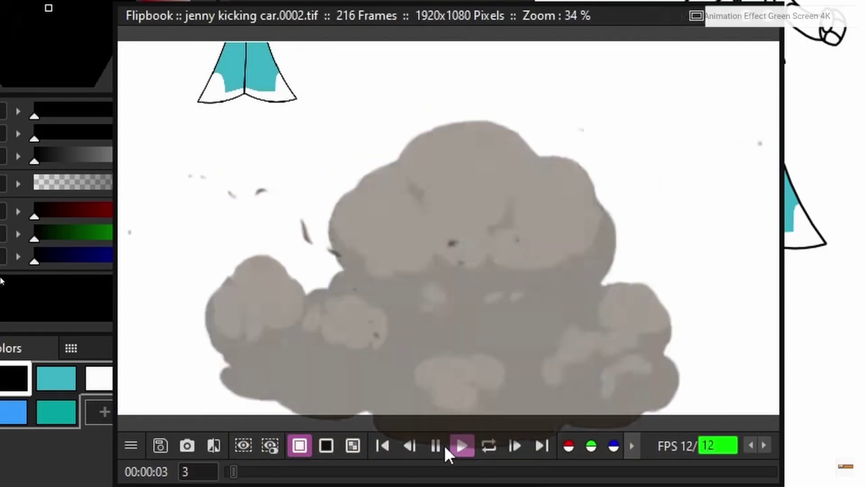
{"action": "left_click", "coordinate": [434, 445]}
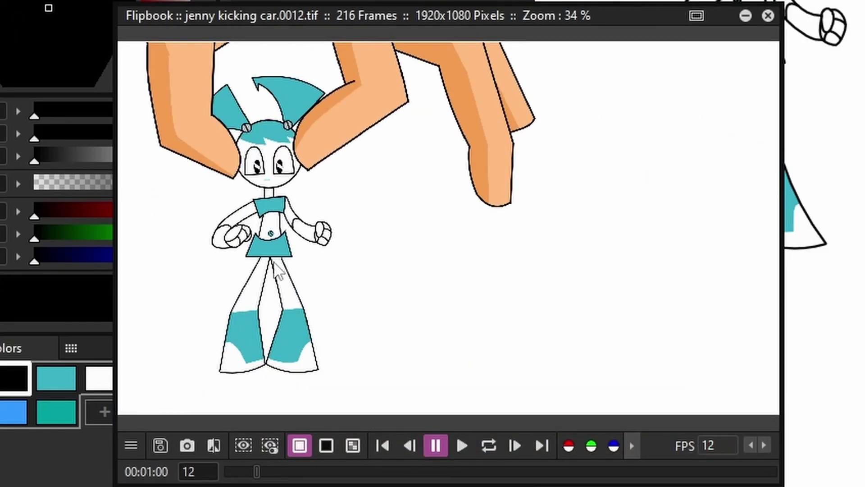
Check the frames on black and checkerboard backgrounds, then minimize the flipbook
{"action": "left_click", "coordinate": [326, 445]}
{"action": "left_click", "coordinate": [352, 445]}
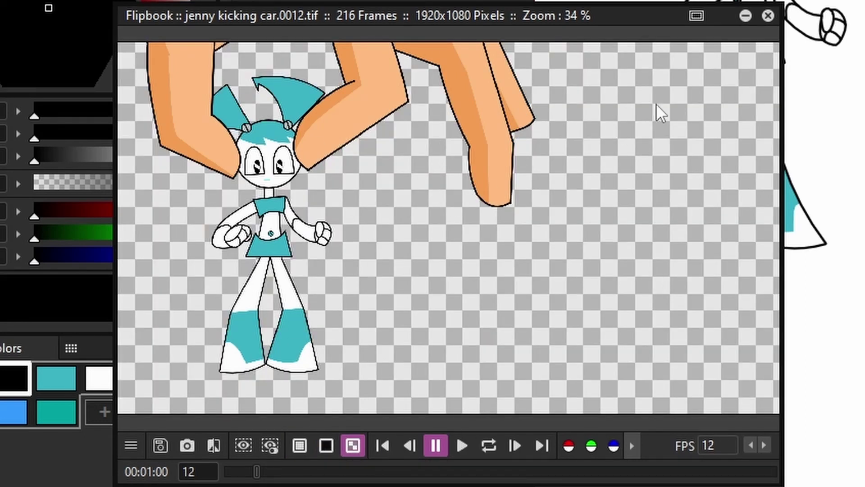
{"action": "left_click", "coordinate": [744, 15]}
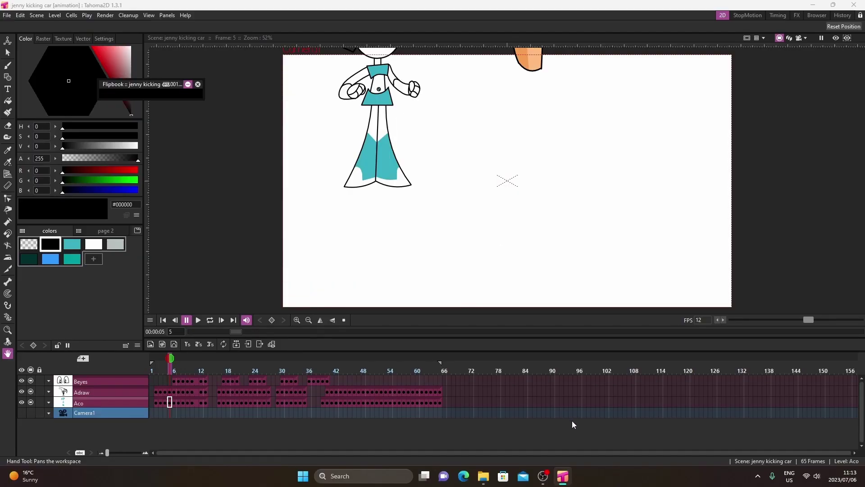
Browse to Documents > animation > outputs and scroll to the last rendered frames
{"action": "left_click", "coordinate": [550, 481]}
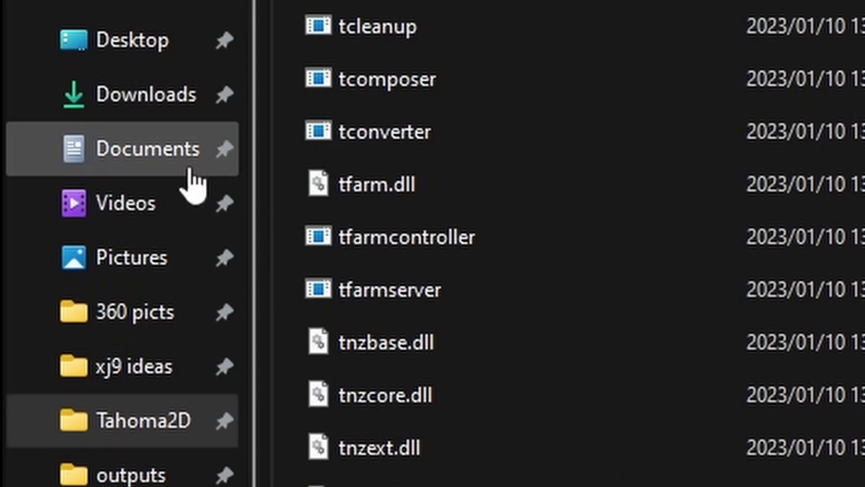
{"action": "left_click", "coordinate": [107, 155]}
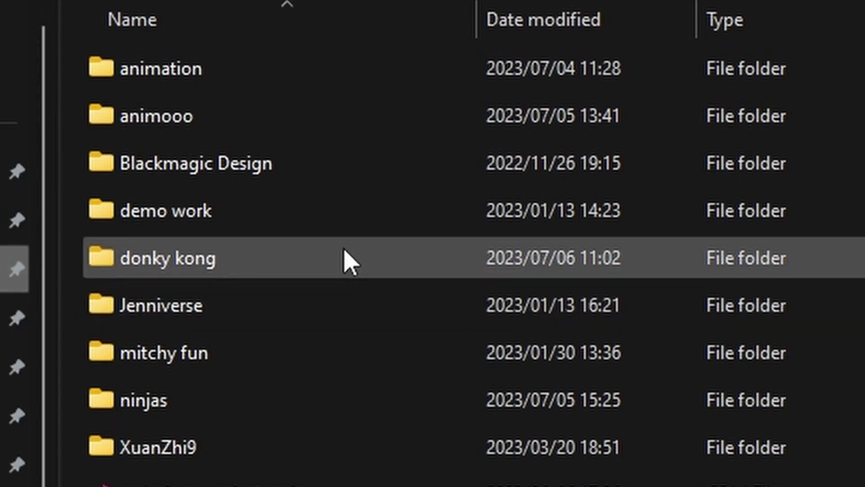
{"action": "mouse_move", "coordinate": [168, 274]}
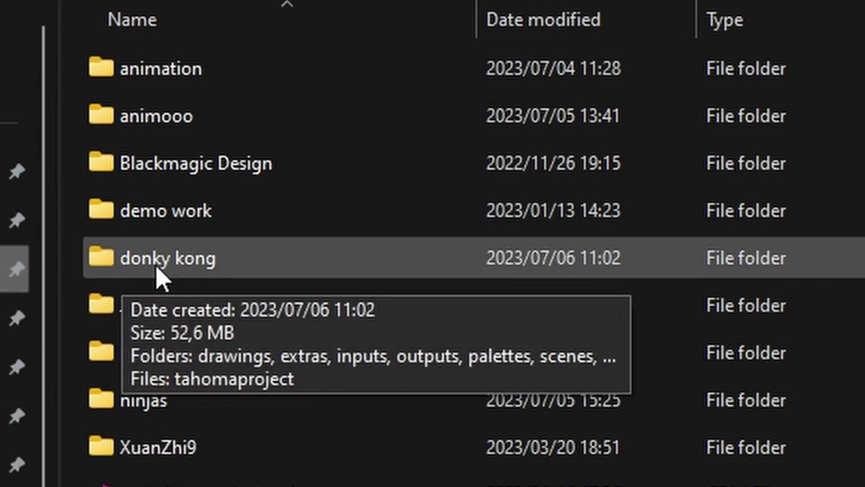
{"action": "double_click", "coordinate": [150, 74]}
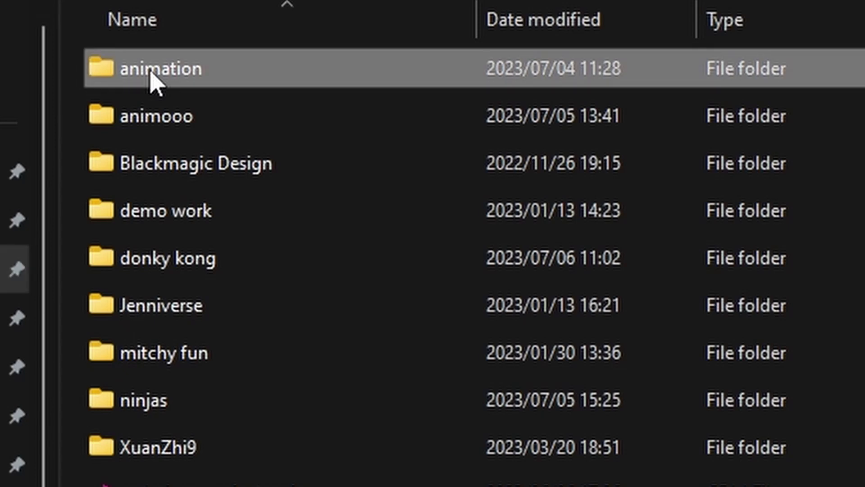
{"action": "double_click", "coordinate": [110, 293]}
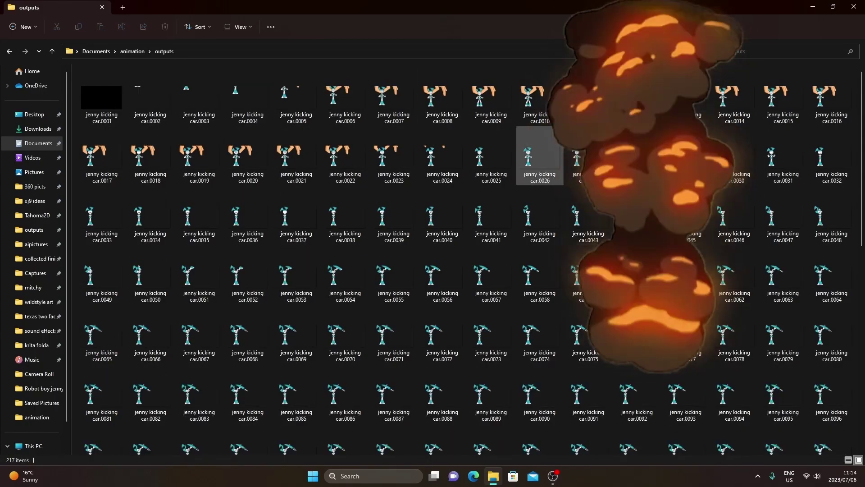
{"action": "scroll", "coordinate": [541, 342], "scroll_direction": "down", "scroll_amount": 8}
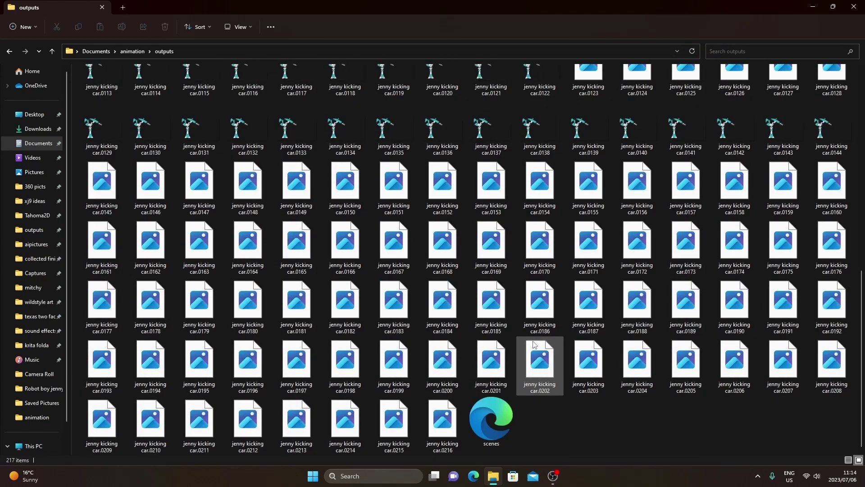
{"action": "mouse_move", "coordinate": [534, 358]}
{"action": "left_mouse_down"}
{"action": "mouse_move", "coordinate": [559, 374]}
{"action": "mouse_move", "coordinate": [548, 406]}
{"action": "mouse_move", "coordinate": [534, 357]}
{"action": "left_mouse_up"}
Launch Resolve, create Untitled Project 1, open the Edit page, and bring back File Explorer
{"action": "left_click", "coordinate": [821, 6]}
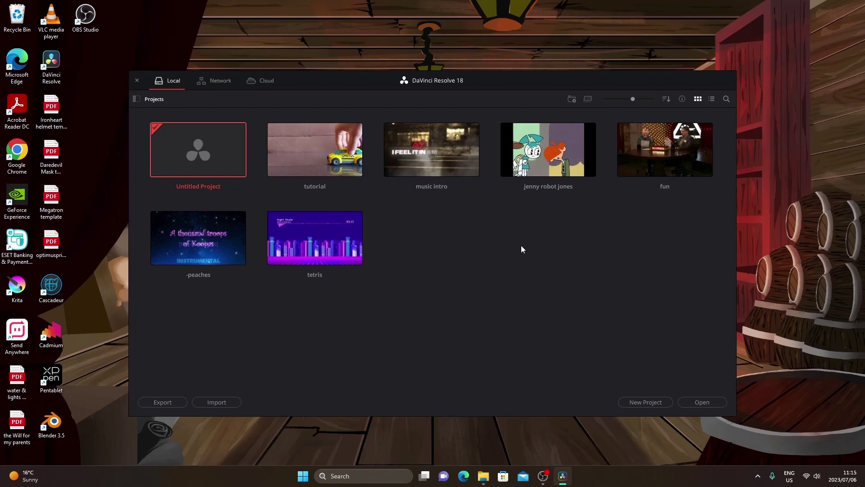
{"action": "left_click", "coordinate": [658, 406]}
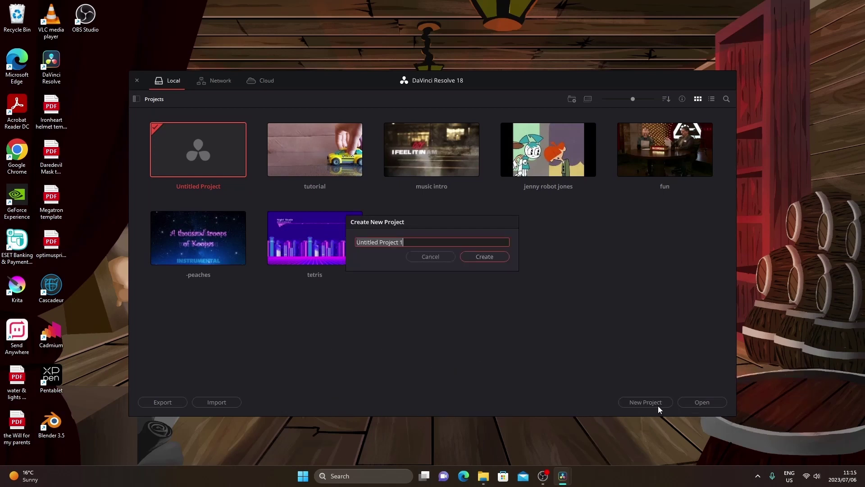
{"action": "left_click", "coordinate": [468, 258]}
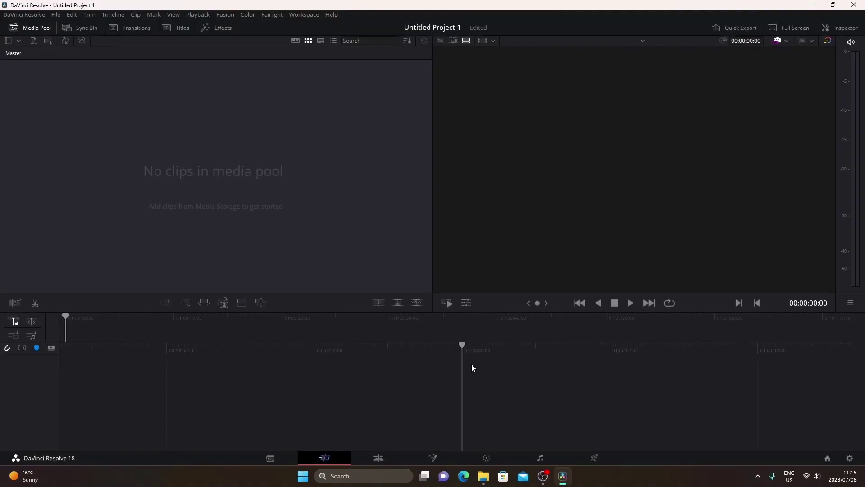
{"action": "left_click", "coordinate": [377, 457]}
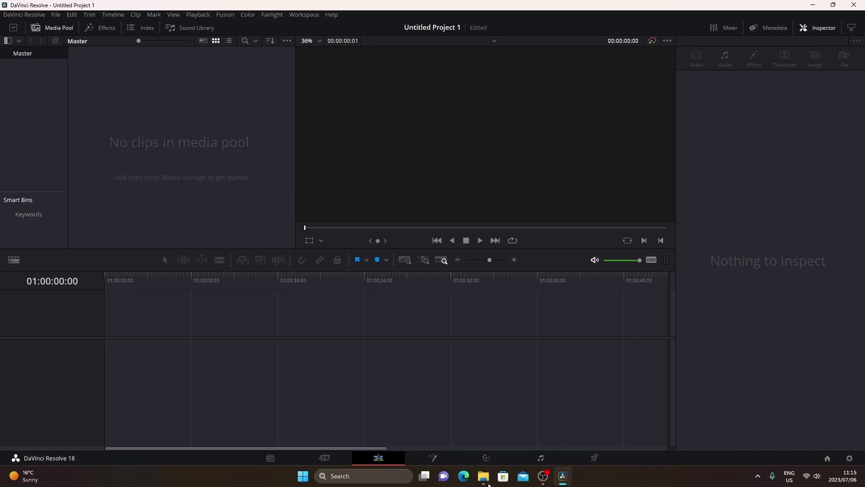
{"action": "left_click", "coordinate": [487, 476]}
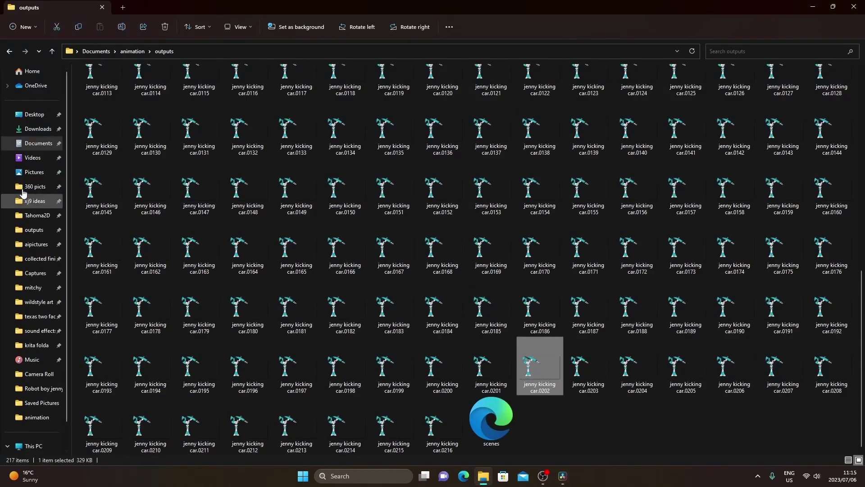
Add the Timeline 1 video from the Videos folder to Resolve's media pool
{"action": "left_click", "coordinate": [29, 158]}
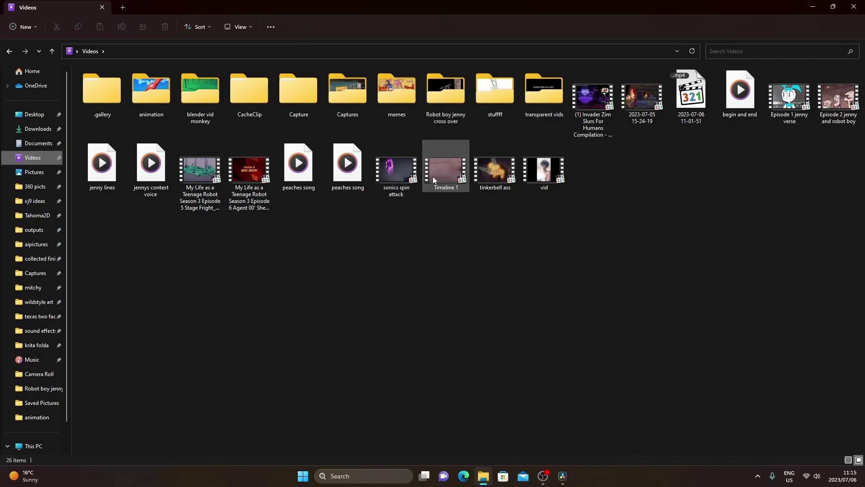
{"action": "left_click", "coordinate": [833, 7]}
{"action": "left_click_drag", "start_coordinate": [840, 297], "coordinate": [123, 99]}
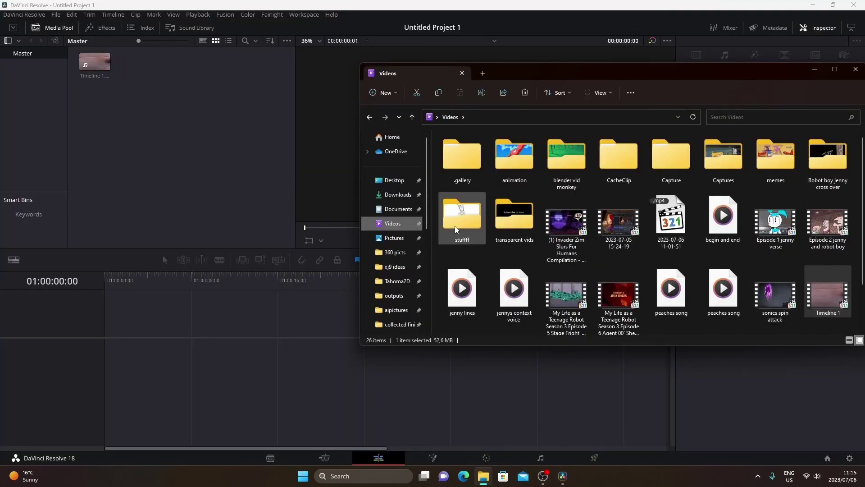
Import frames car.0002–car.0216 from outputs as one image-sequence clip, and re-add Timeline 1
{"action": "left_click", "coordinate": [397, 209]}
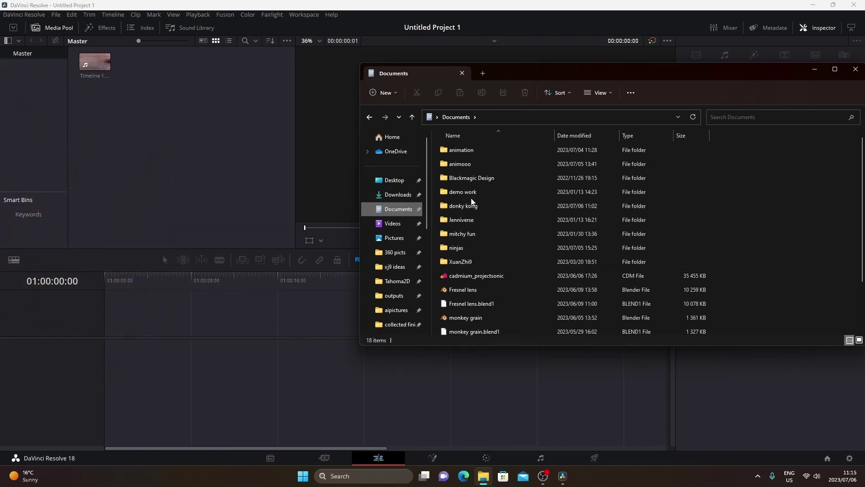
{"action": "double_click", "coordinate": [472, 153]}
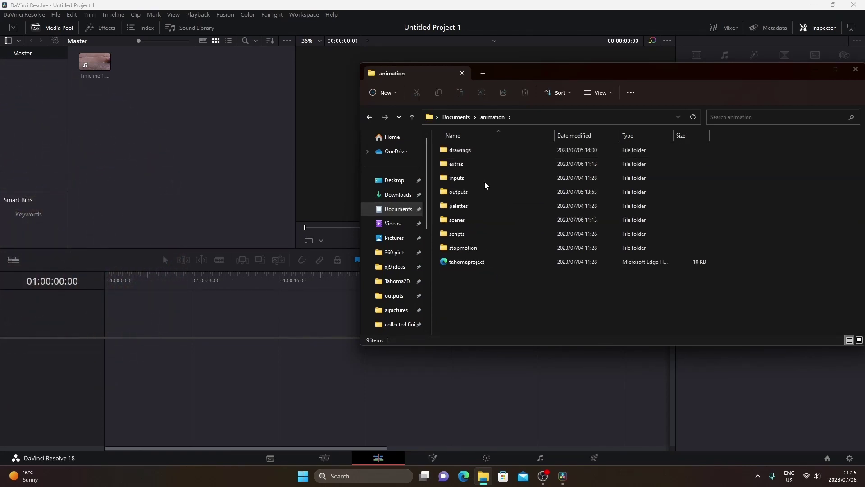
{"action": "double_click", "coordinate": [475, 197]}
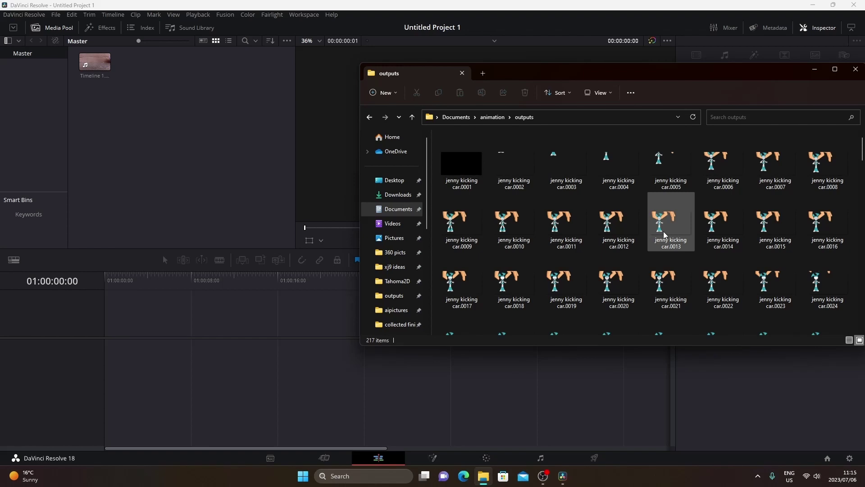
{"action": "key", "text": "End"}
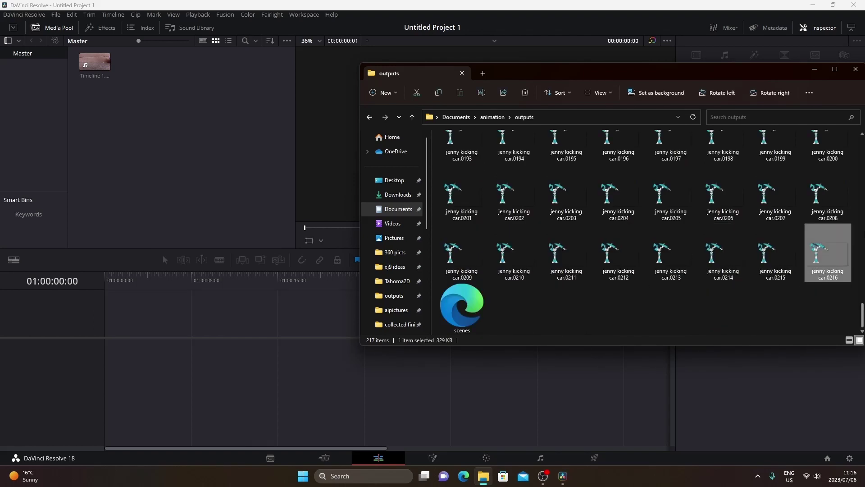
{"action": "scroll", "coordinate": [685, 274], "scroll_direction": "up", "scroll_amount": 15}
{"action": "scroll", "coordinate": [633, 261], "scroll_direction": "up", "scroll_amount": 2}
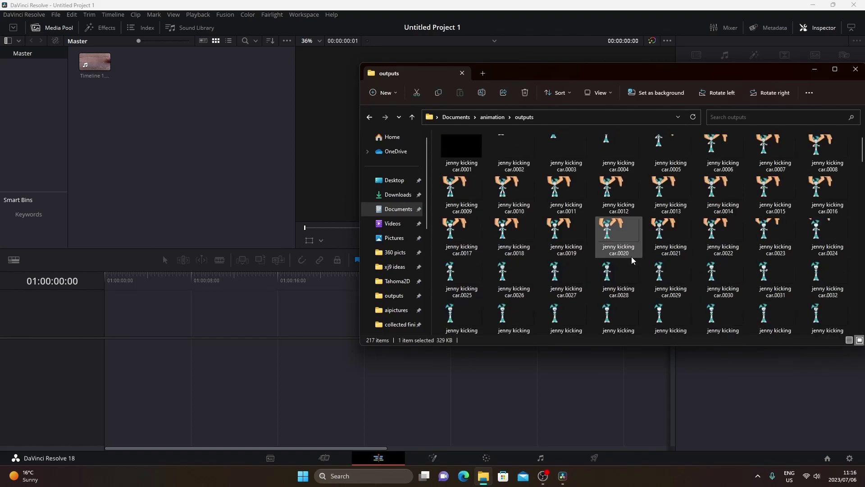
{"action": "left_click", "coordinate": [513, 148], "text": "shift"}
{"action": "left_click_drag", "start_coordinate": [507, 146], "coordinate": [174, 82]}
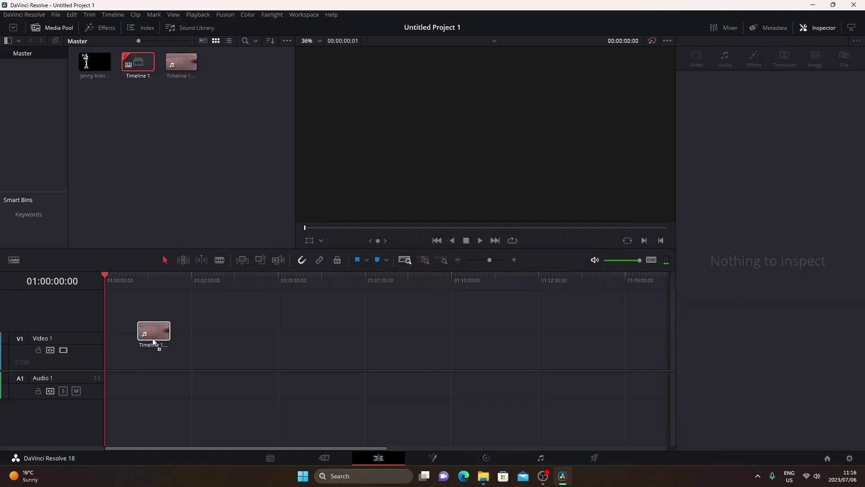
{"action": "left_click_drag", "start_coordinate": [153, 341], "coordinate": [144, 117]}
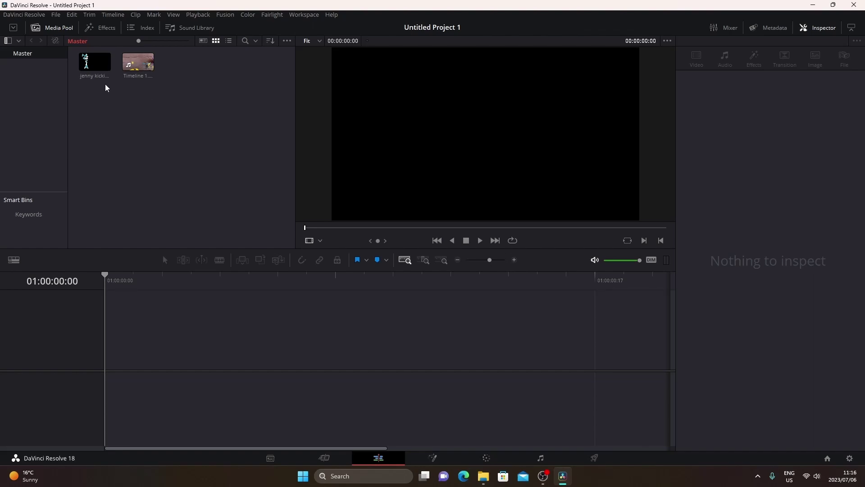
{"action": "right_click", "coordinate": [222, 167]}
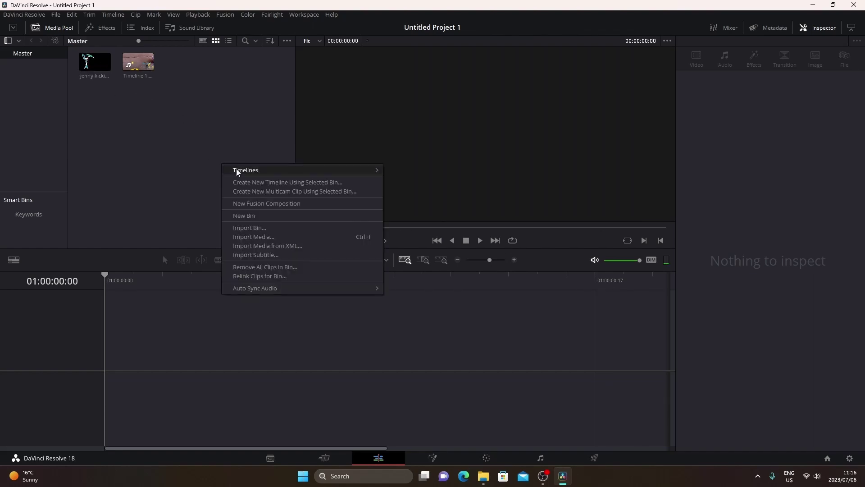
{"action": "mouse_move", "coordinate": [236, 170]}
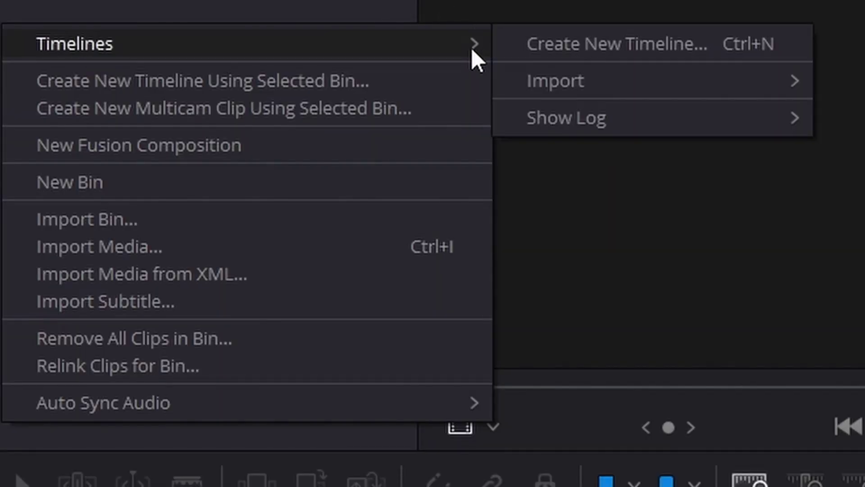
{"action": "left_click", "coordinate": [615, 44]}
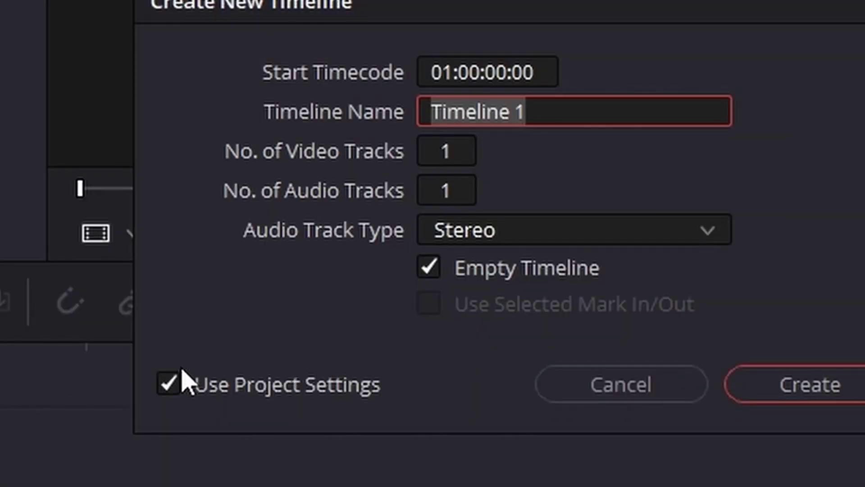
{"action": "left_click", "coordinate": [168, 382]}
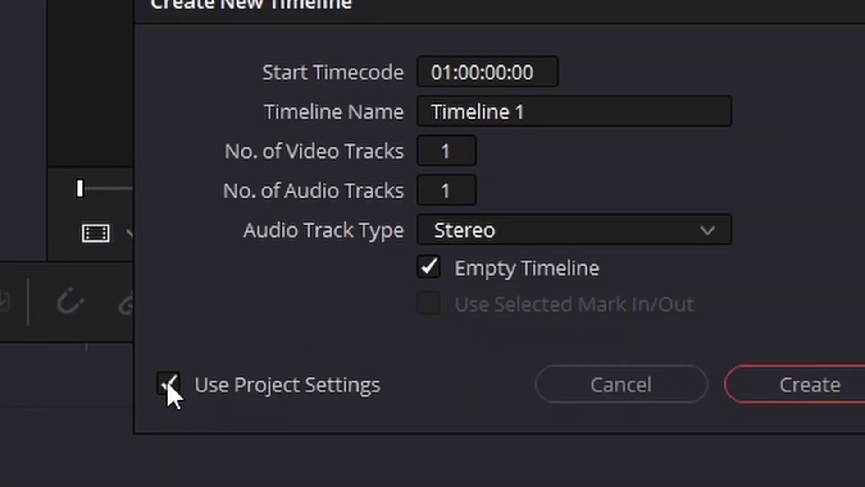
{"action": "left_click", "coordinate": [431, 76]}
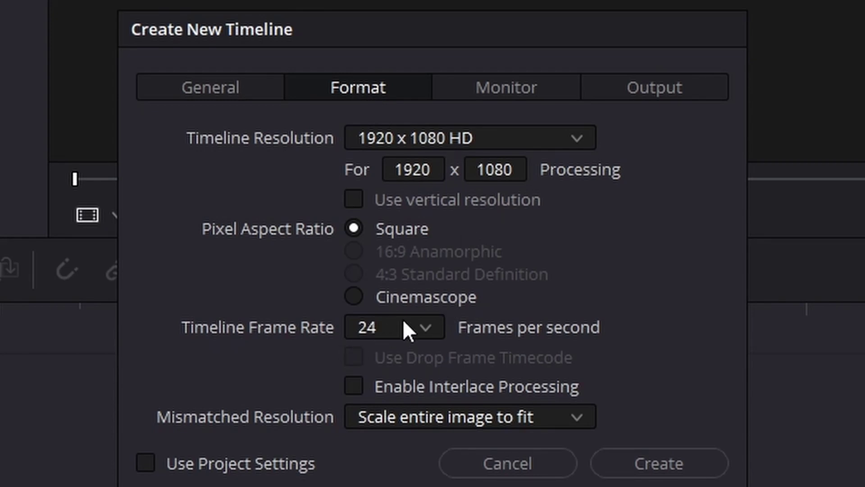
{"action": "left_click", "coordinate": [433, 321]}
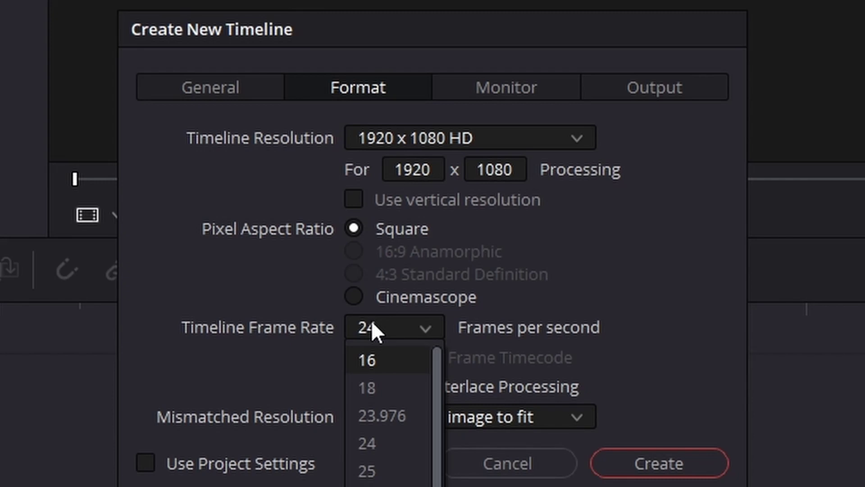
{"action": "left_click", "coordinate": [657, 307]}
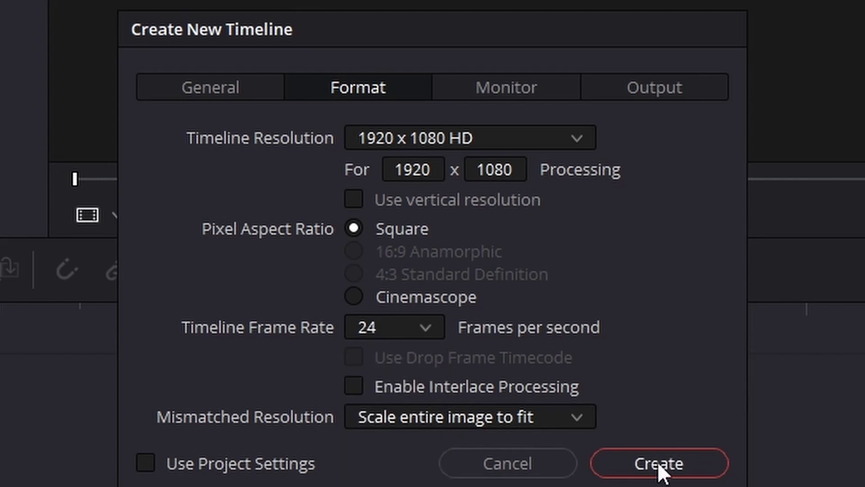
{"action": "left_click", "coordinate": [535, 469]}
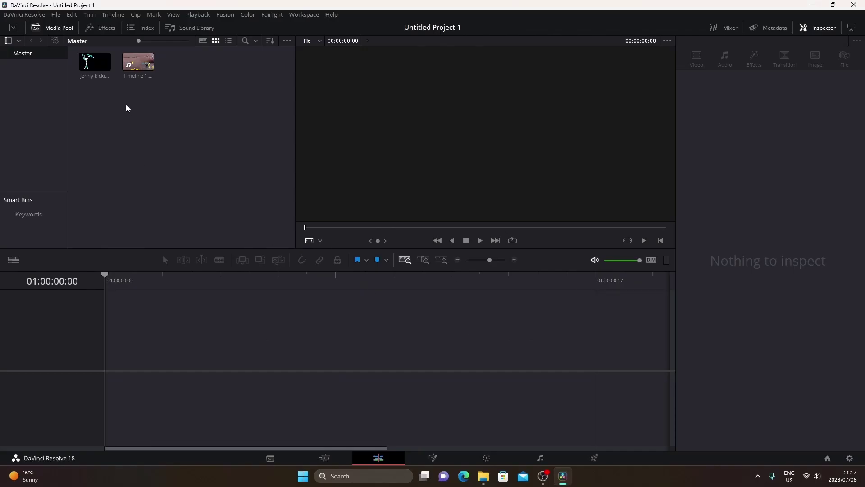
{"action": "left_click_drag", "start_coordinate": [135, 62], "coordinate": [111, 361]}
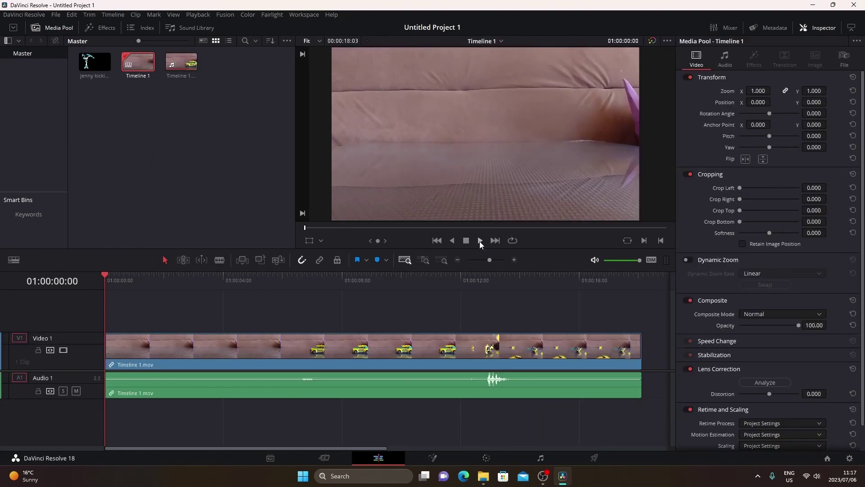
{"action": "left_click", "coordinate": [493, 241]}
{"action": "left_click", "coordinate": [461, 242]}
{"action": "left_click_drag", "start_coordinate": [336, 274], "coordinate": [77, 247]}
{"action": "left_click_drag", "start_coordinate": [95, 63], "coordinate": [109, 324]}
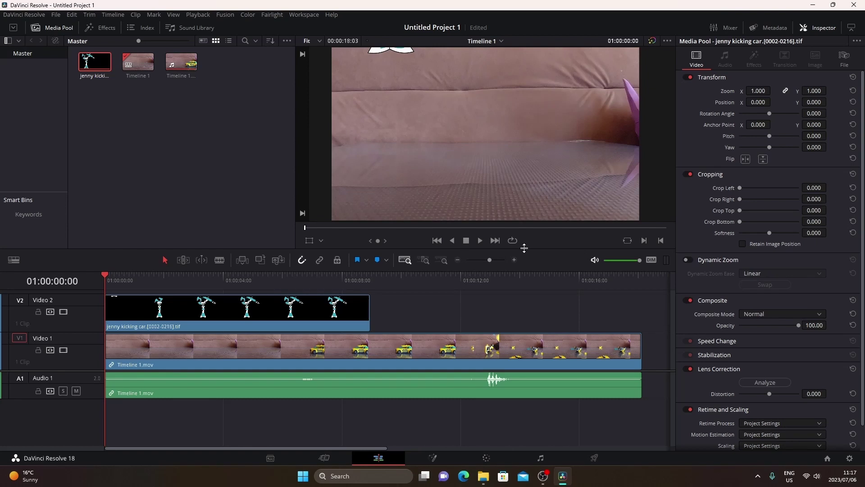
{"action": "left_click", "coordinate": [478, 240]}
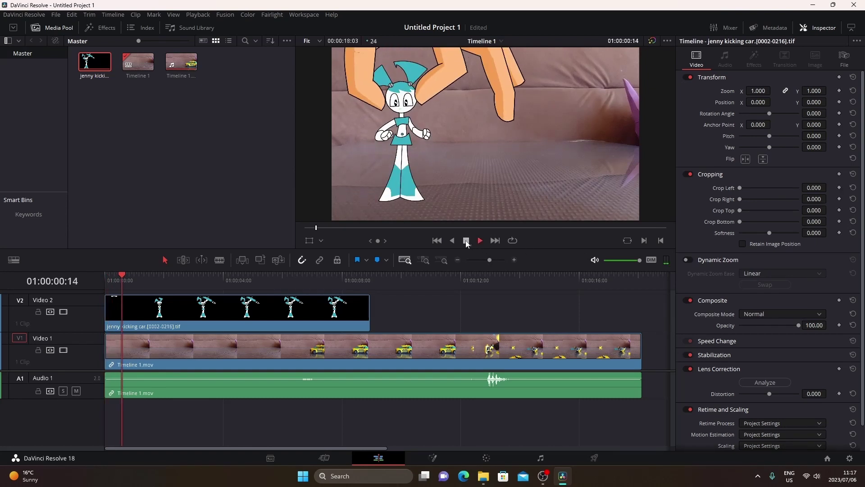
{"action": "left_click", "coordinate": [466, 240]}
{"action": "key", "text": "ctrl+z"}
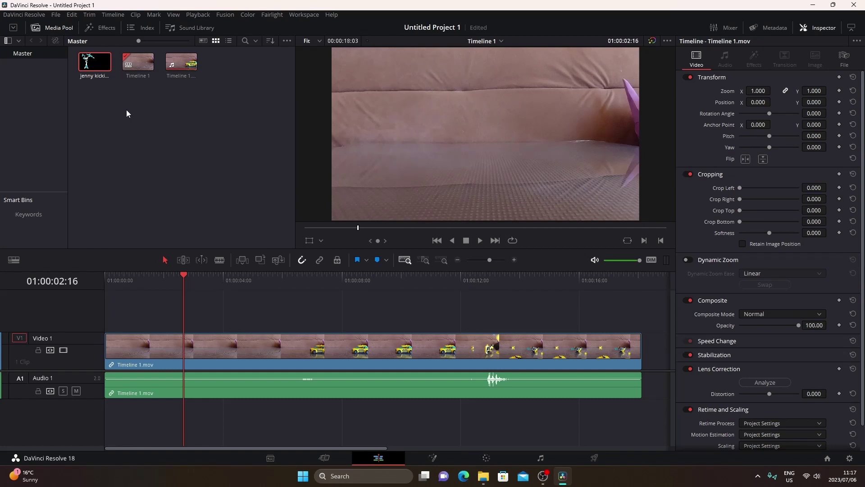
Change the jenny clip's video frame rate in Clip Attributes from 24 to a custom 11
{"action": "right_click", "coordinate": [94, 64]}
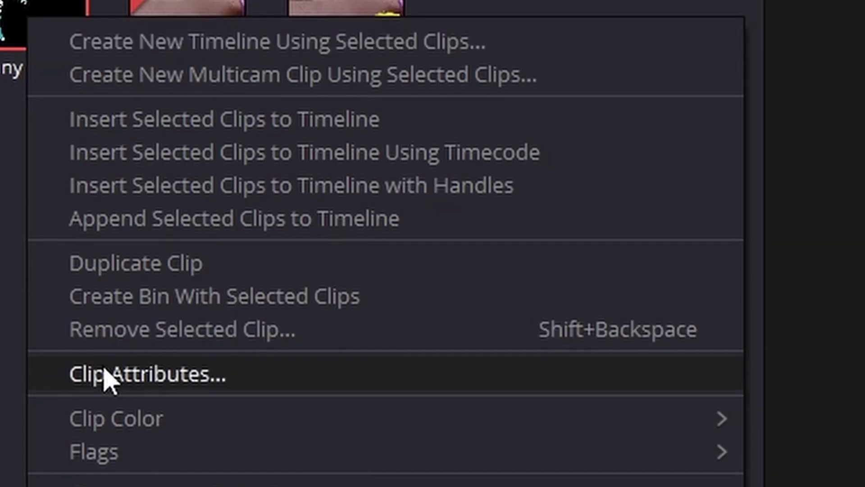
{"action": "left_click", "coordinate": [167, 378]}
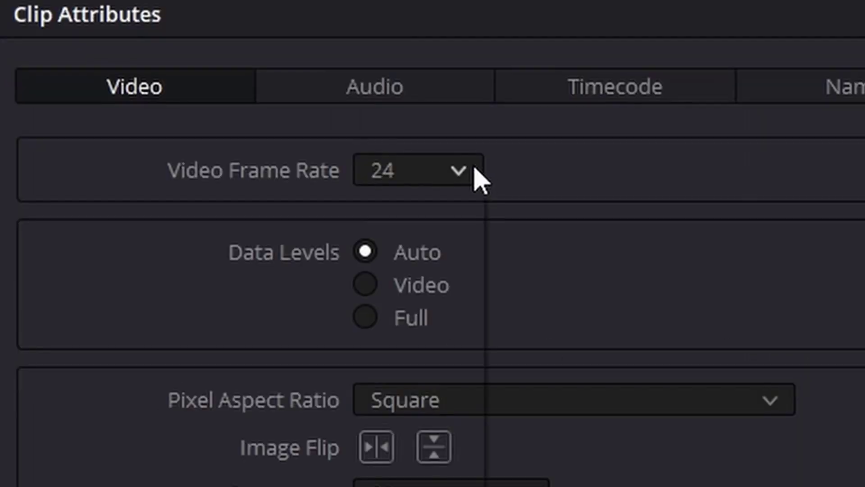
{"action": "left_click", "coordinate": [473, 166]}
{"action": "left_click", "coordinate": [428, 217]}
{"action": "left_click_drag", "start_coordinate": [440, 218], "coordinate": [411, 218]}
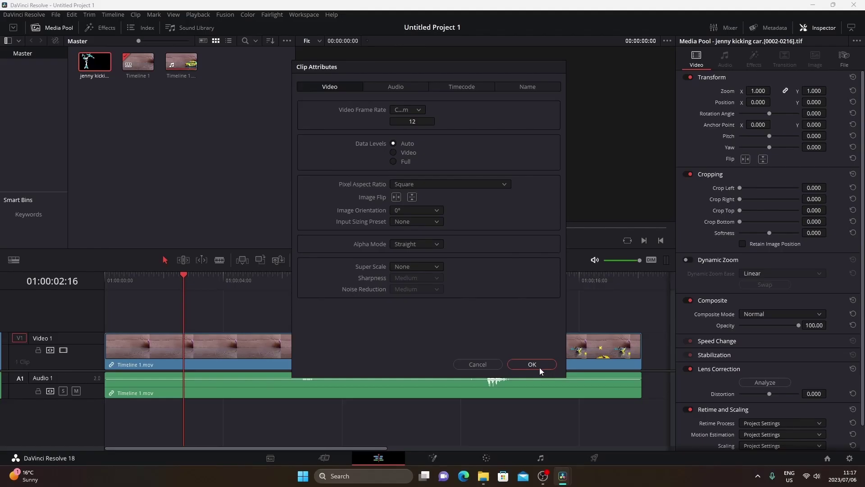
{"action": "left_click", "coordinate": [538, 366]}
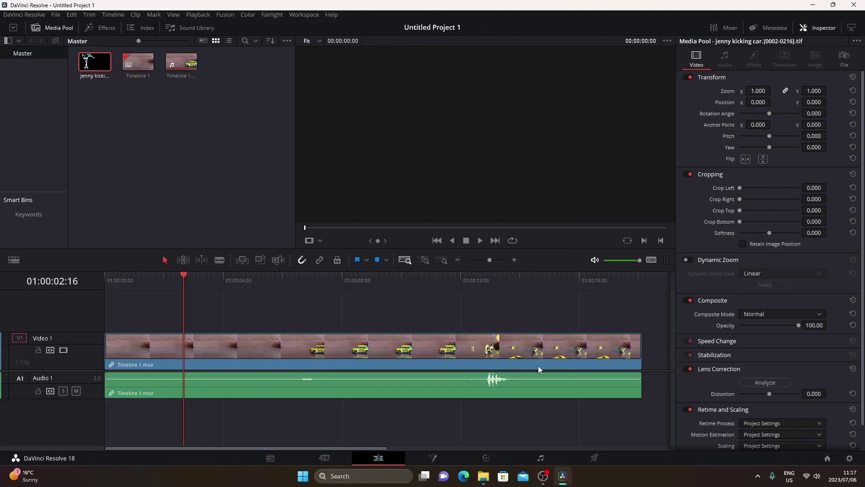
Place the jenny clip on Video 2 over the car footage, scrub to the taxi frame, then switch to File Explorer
{"action": "left_click_drag", "start_coordinate": [103, 64], "coordinate": [108, 317]}
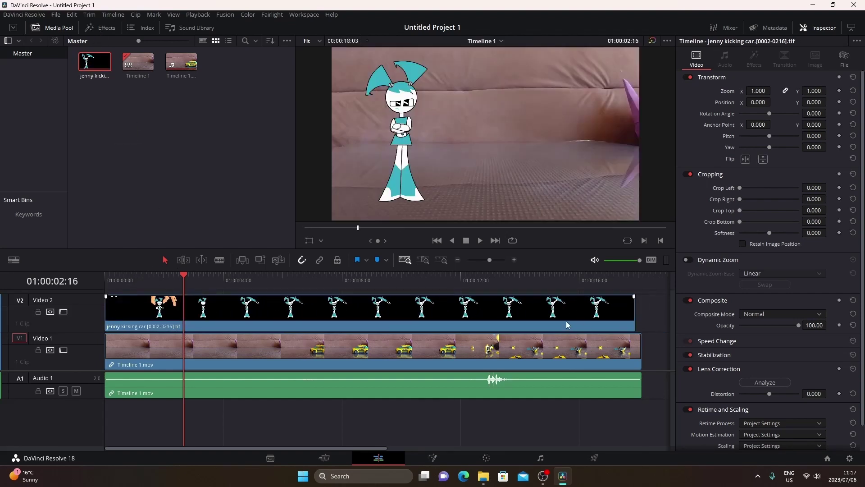
{"action": "left_click_drag", "start_coordinate": [566, 321], "coordinate": [572, 321]}
{"action": "left_click_drag", "start_coordinate": [356, 252], "coordinate": [357, 279]}
{"action": "left_click_drag", "start_coordinate": [181, 282], "coordinate": [575, 303]}
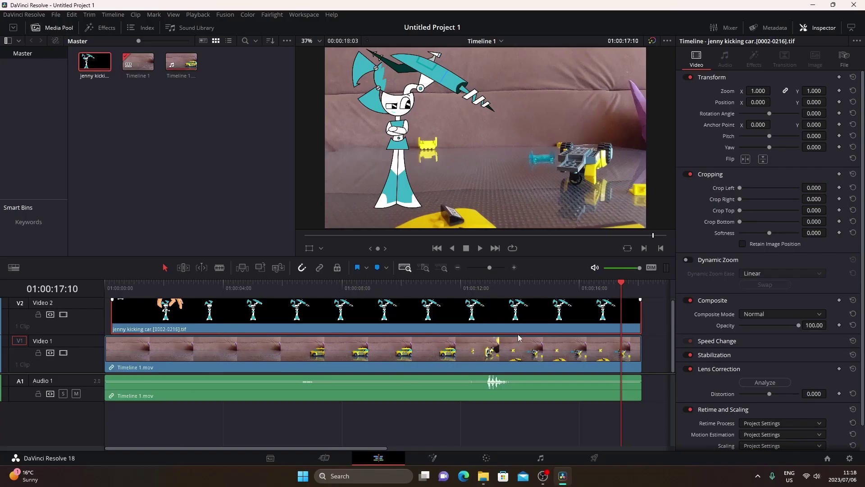
{"action": "scroll", "coordinate": [446, 342], "scroll_direction": "down", "scroll_amount": 1}
{"action": "scroll", "coordinate": [446, 342], "scroll_direction": "right", "scroll_amount": 5}
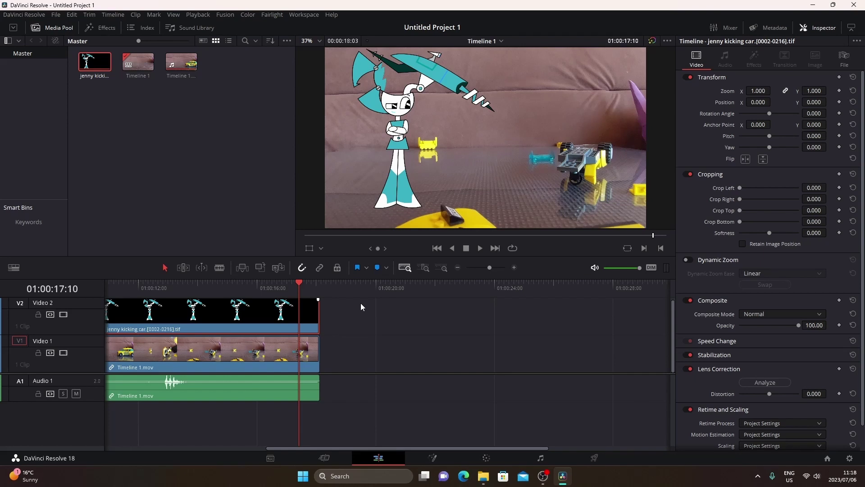
{"action": "key", "text": "alt+Tab"}
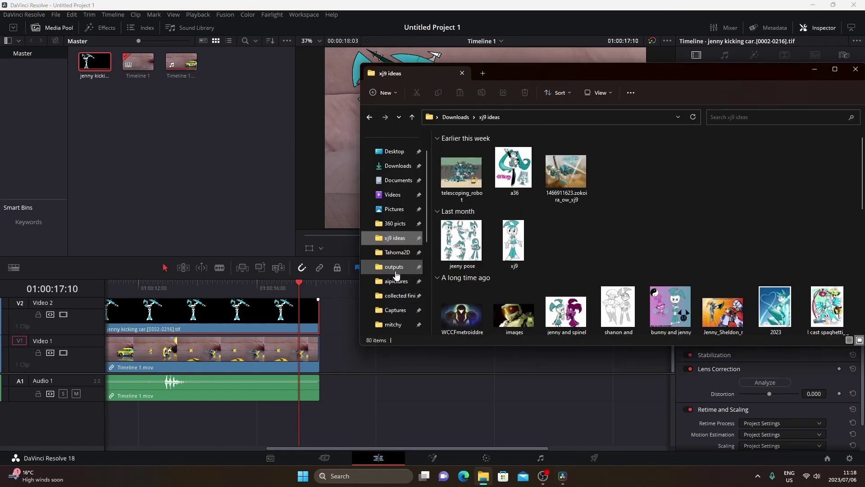
Add 0part1 completed.mp4 from the collected finished videoes folder to V1 after Timeline 1.mov
{"action": "scroll", "coordinate": [396, 275], "scroll_direction": "down", "scroll_amount": 2}
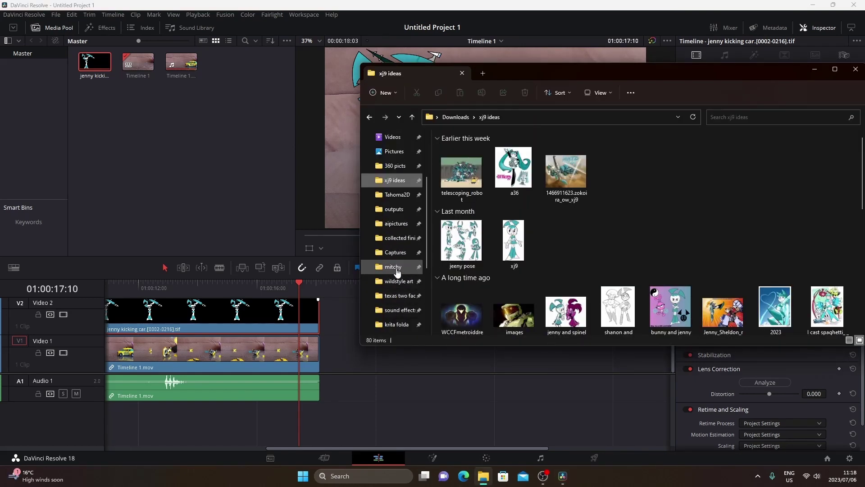
{"action": "left_click", "coordinate": [392, 237]}
{"action": "scroll", "coordinate": [597, 290], "scroll_direction": "down", "scroll_amount": 3}
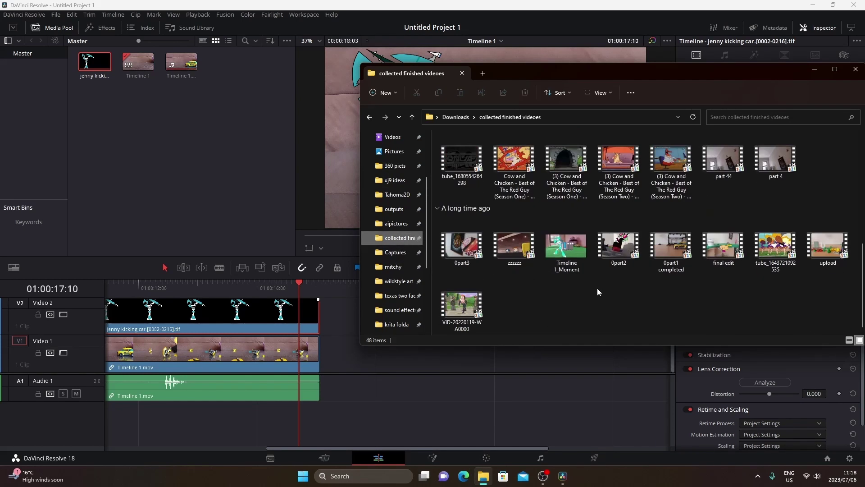
{"action": "left_click", "coordinate": [676, 251]}
{"action": "left_click_drag", "start_coordinate": [675, 251], "coordinate": [334, 355]}
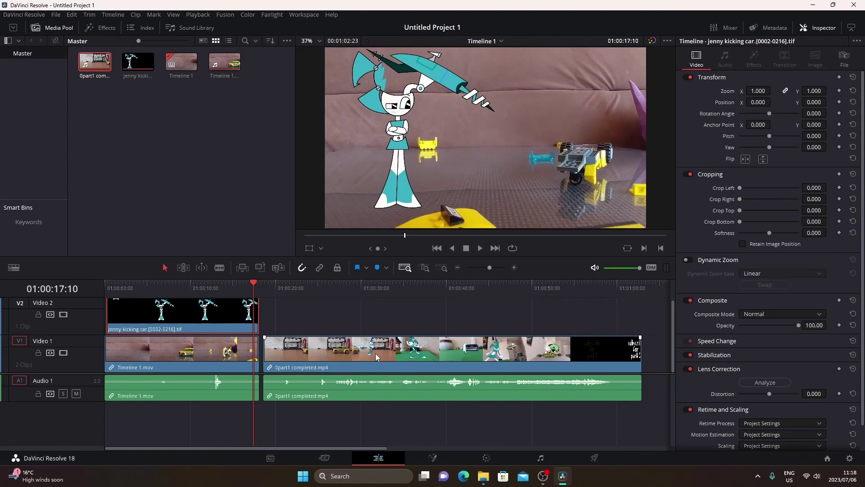
Scrub to the taxi scene in 0part1 completed and step frame by frame through the kick
{"action": "left_click_drag", "start_coordinate": [254, 284], "coordinate": [349, 292]}
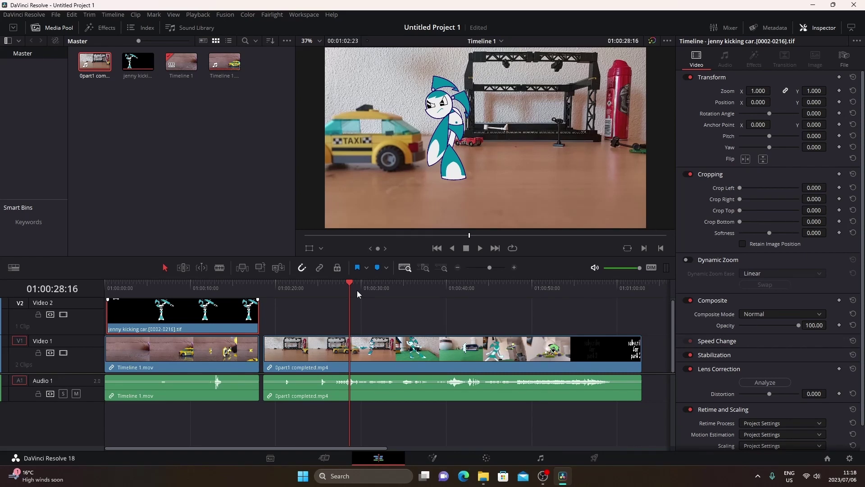
{"action": "key", "text": "Right"}
{"action": "key", "text": "Right"}
{"action": "key", "text": "Right"}
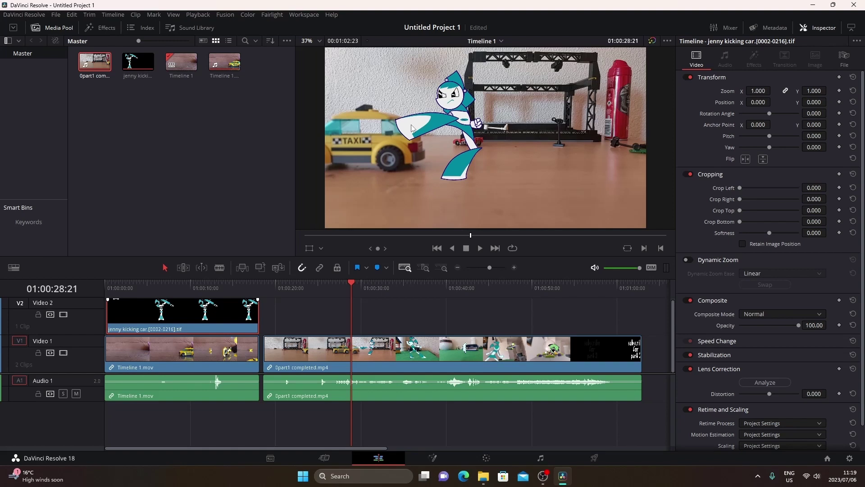
{"action": "key", "text": "Right"}
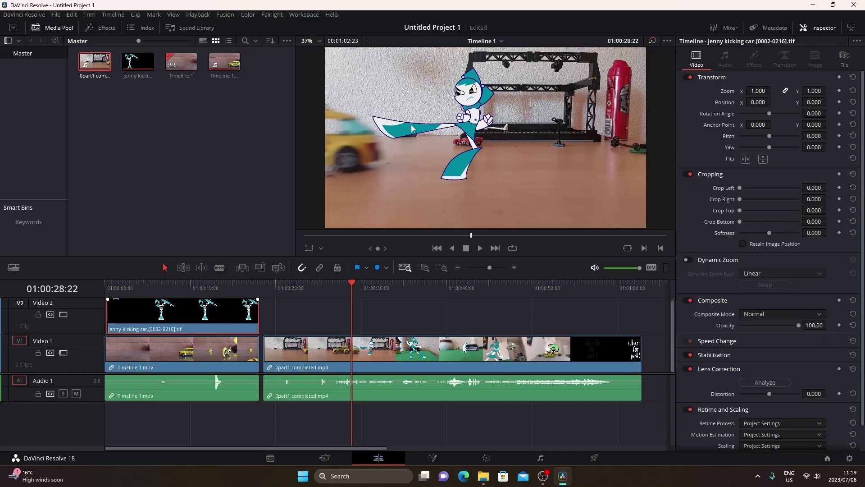
{"action": "key", "text": "Right"}
{"action": "key", "text": "Right"}
{"action": "key", "text": "Right"}
{"action": "key", "text": "Right"}
{"action": "key", "text": "Right"}
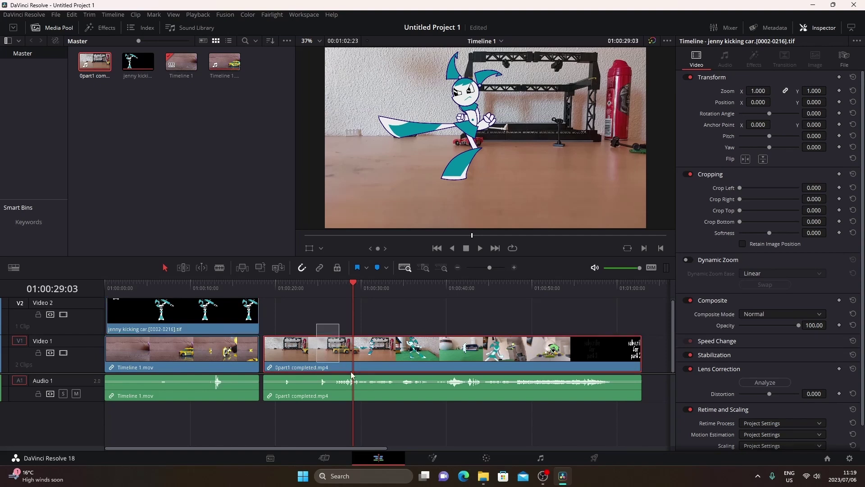
Delete the 0part1 completed clip from the timeline and reselect the animation clip
{"action": "left_click", "coordinate": [323, 349]}
{"action": "key", "text": "Delete"}
{"action": "left_click", "coordinate": [578, 323]}
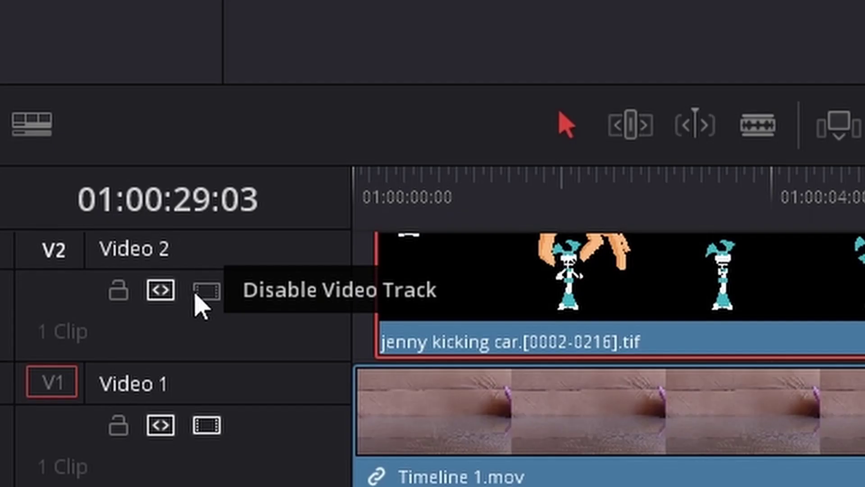
Disable the V2 animation track, scrub to about 01:00:13, and zoom the timeline fully in
{"action": "left_click", "coordinate": [63, 314]}
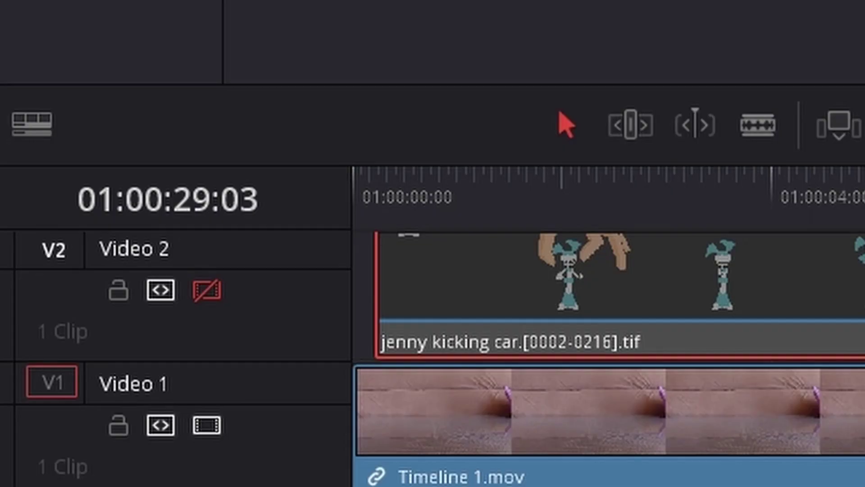
{"action": "left_click", "coordinate": [590, 286]}
{"action": "left_click_drag", "start_coordinate": [584, 293], "coordinate": [501, 305]}
{"action": "left_click_drag", "start_coordinate": [490, 267], "coordinate": [495, 268]}
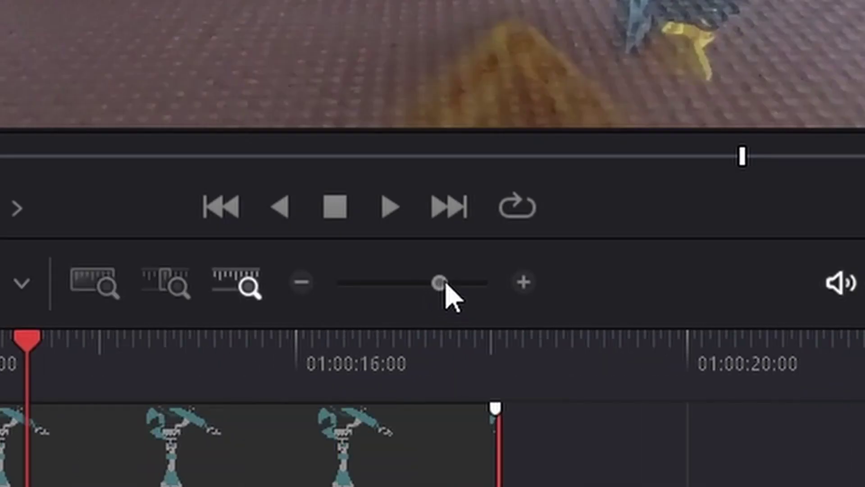
{"action": "left_click_drag", "start_coordinate": [447, 283], "coordinate": [518, 293]}
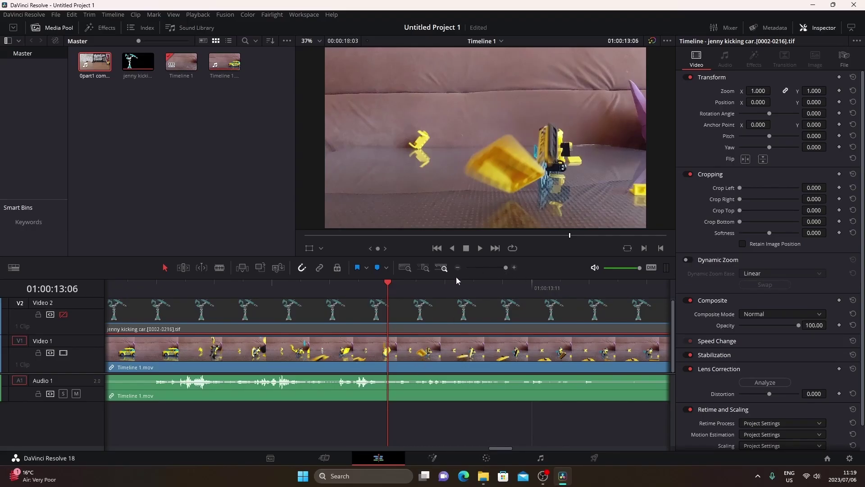
Blade the V1 car footage at 01:00:13:06 and two frames later at 13:08
{"action": "key", "text": "b"}
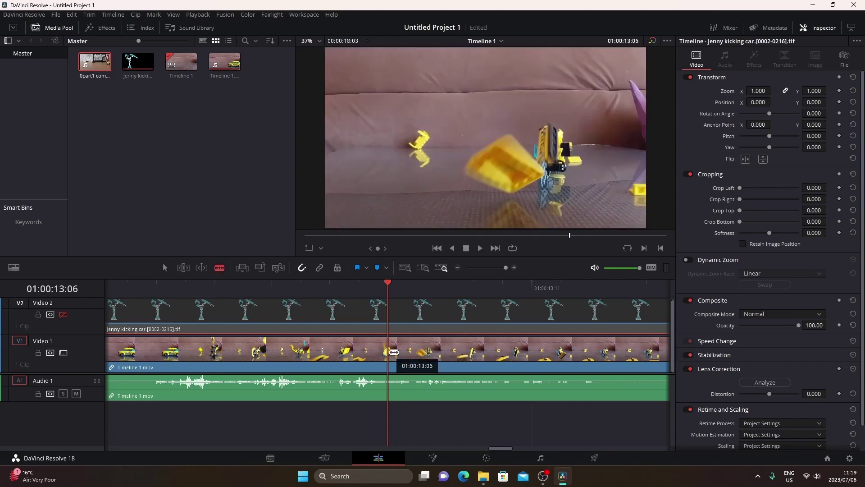
{"action": "left_click", "coordinate": [391, 352]}
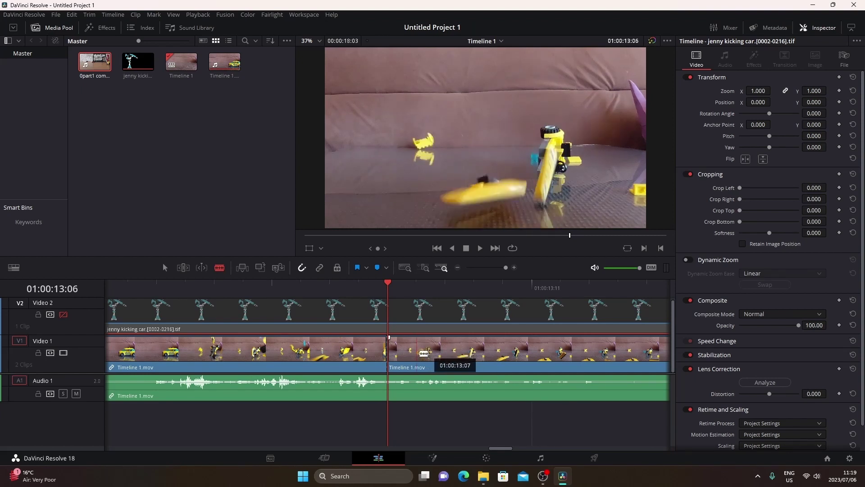
{"action": "left_click", "coordinate": [444, 351]}
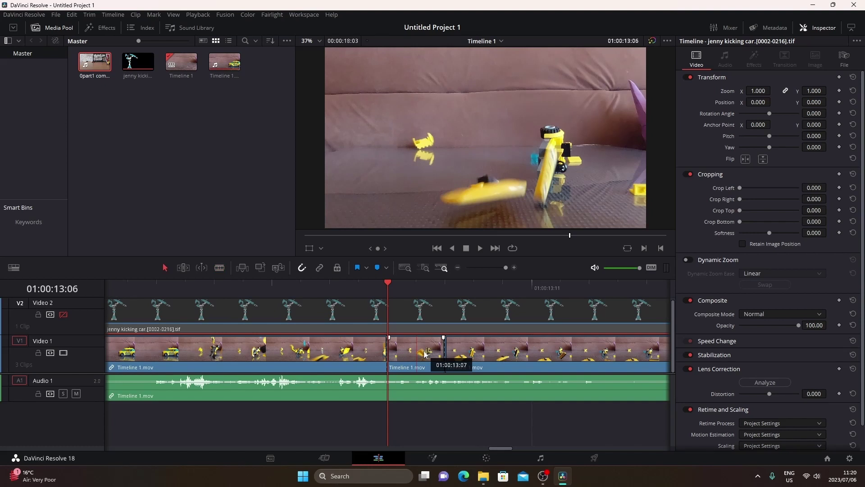
Make the short middle clip a Freeze Frame and scrub around it to check
{"action": "key", "text": "a"}
{"action": "left_click", "coordinate": [426, 350]}
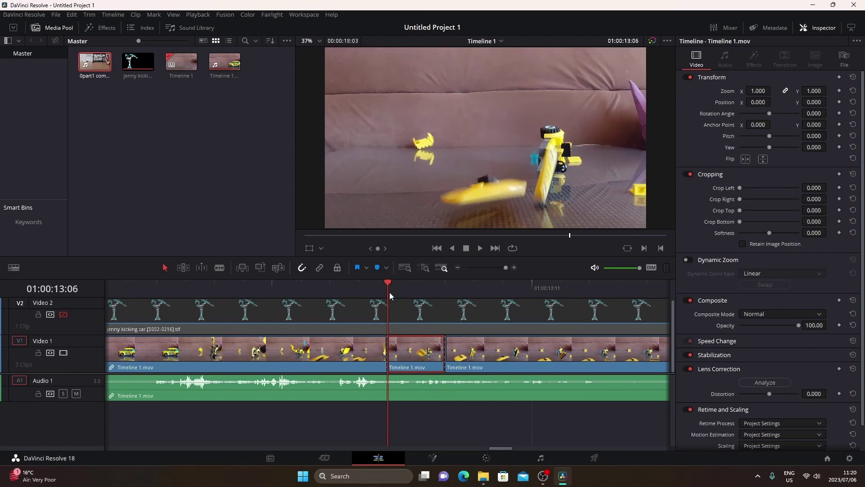
{"action": "right_click", "coordinate": [403, 358]}
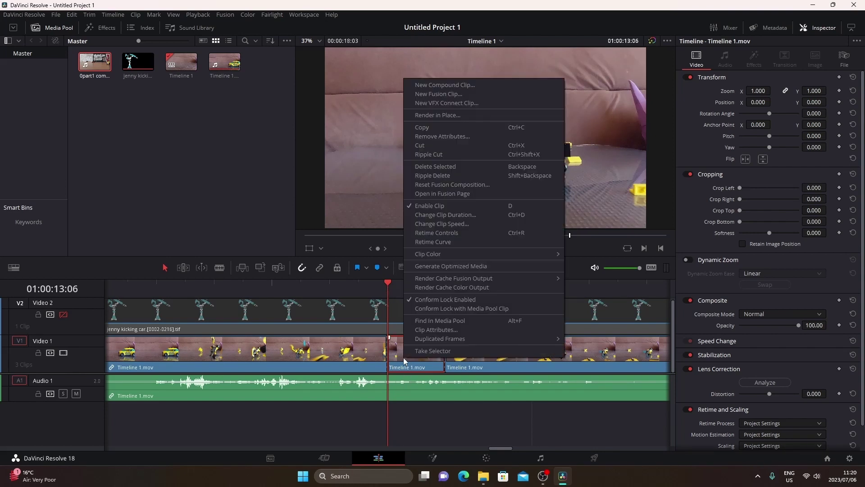
{"action": "left_click", "coordinate": [135, 14]}
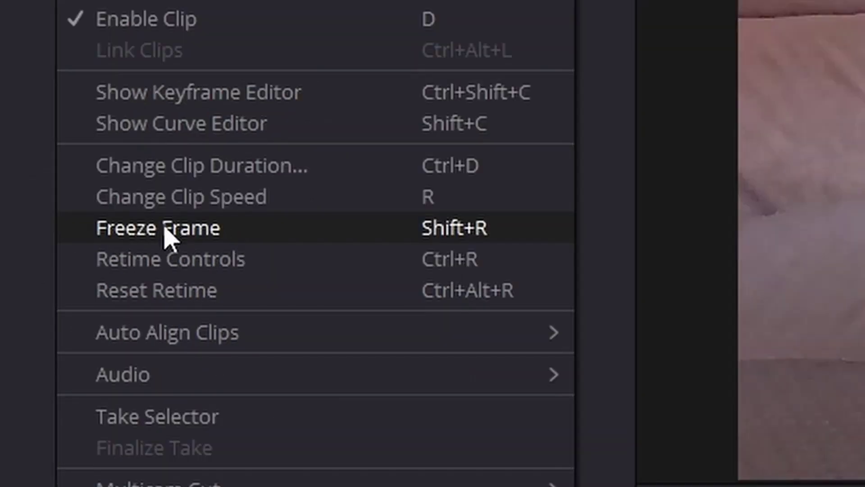
{"action": "left_click", "coordinate": [247, 235]}
{"action": "left_click_drag", "start_coordinate": [415, 285], "coordinate": [451, 331]}
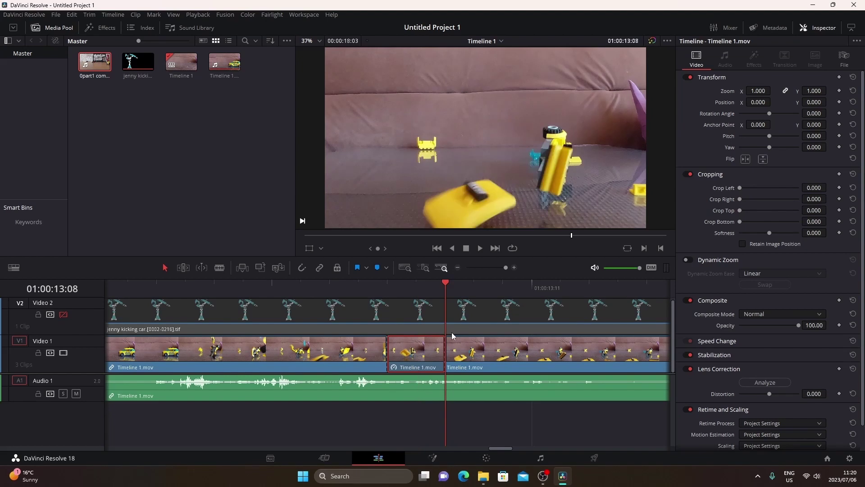